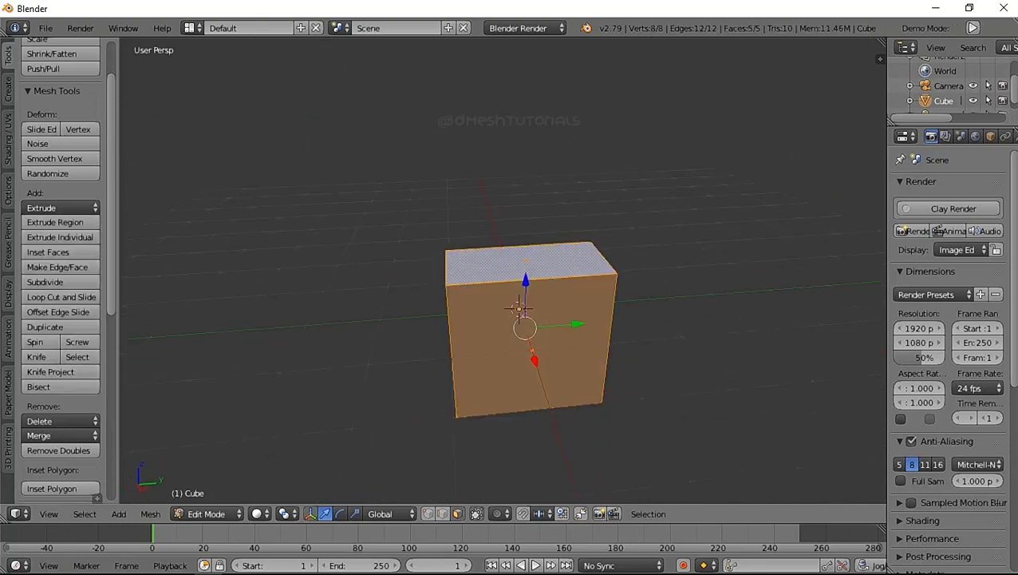
Slide the box's right face left along X to make a narrow half-width block.
key(g)
key(x)
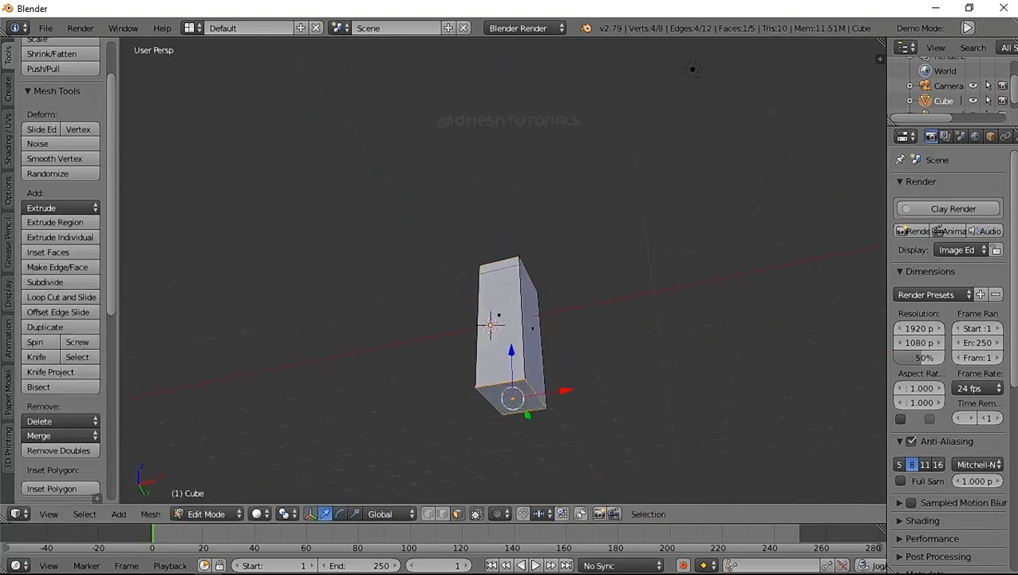
scroll(511, 311, up, 3)
middle_drag(510, 312, 559, 335)
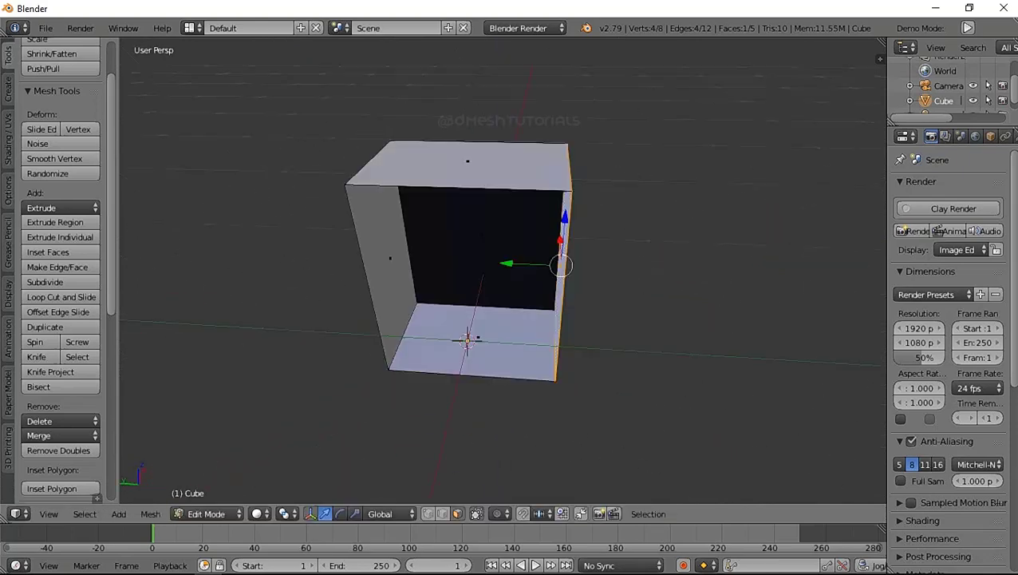
mouse_move(510, 311)
middle_down()
mouse_move(415, 343)
mouse_move(495, 319)
mouse_move(463, 335)
middle_up()
scroll(479, 327, down, 3)
Add a Mirror modifier on X to the Cube from the Modifiers properties.
drag(887, 319, 804, 319)
click(936, 135)
click(912, 186)
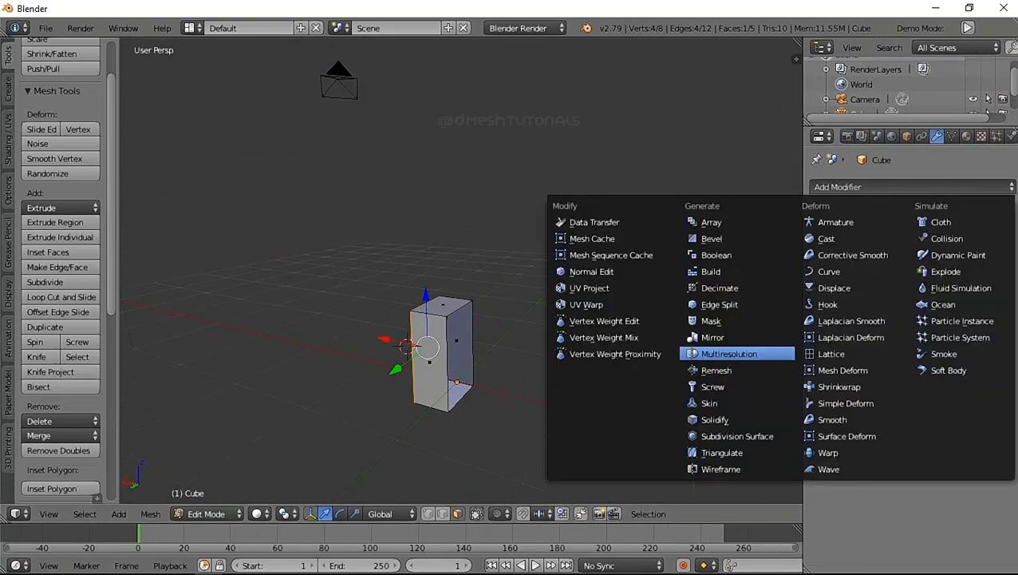
click(732, 355)
Add vertical edge loops along the side and front, then select a single front face.
middle_drag(479, 335, 447, 335)
click(428, 323)
right_click(428, 323)
scroll(447, 336, up, 5)
scroll(447, 336, down, 5)
click(61, 297)
click(440, 351)
click(457, 375)
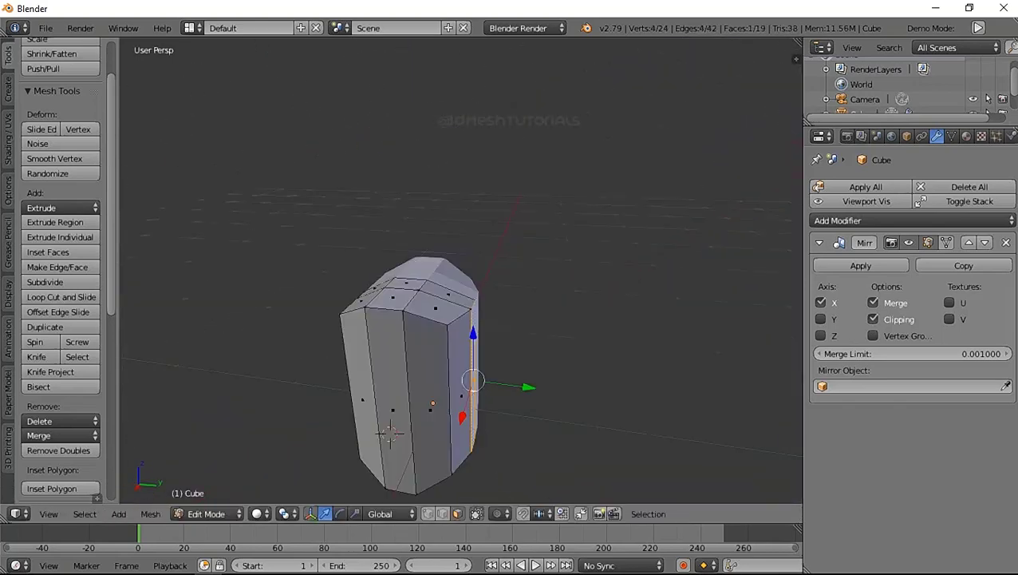
scroll(447, 335, up, 5)
scroll(447, 335, down, 6)
right_click(456, 327)
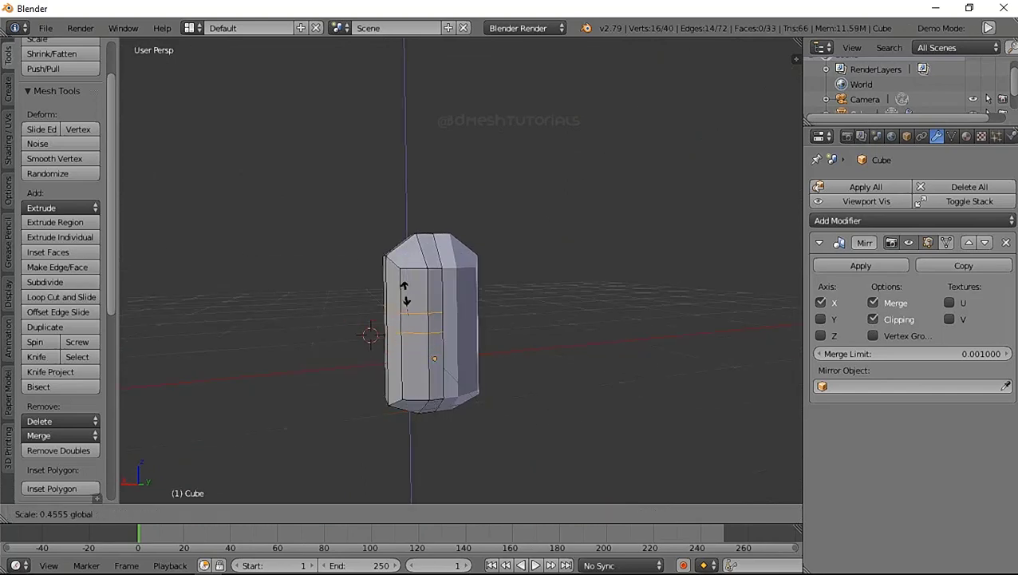
Confirm the scaled selection and cut a horizontal edge loop near the bottom.
click(409, 297)
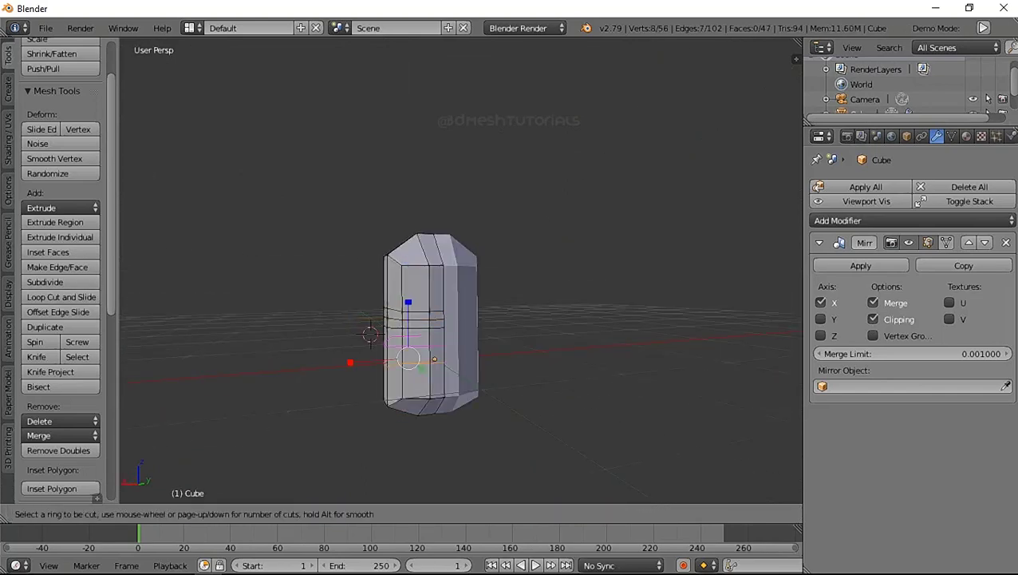
key(Escape)
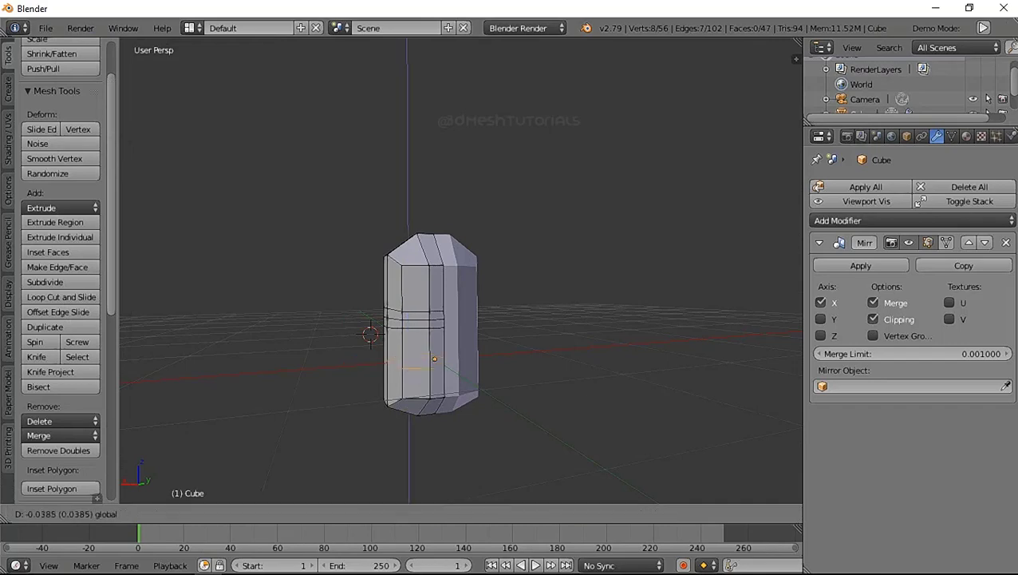
click(407, 371)
right_click(406, 371)
middle_drag(407, 371, 391, 367)
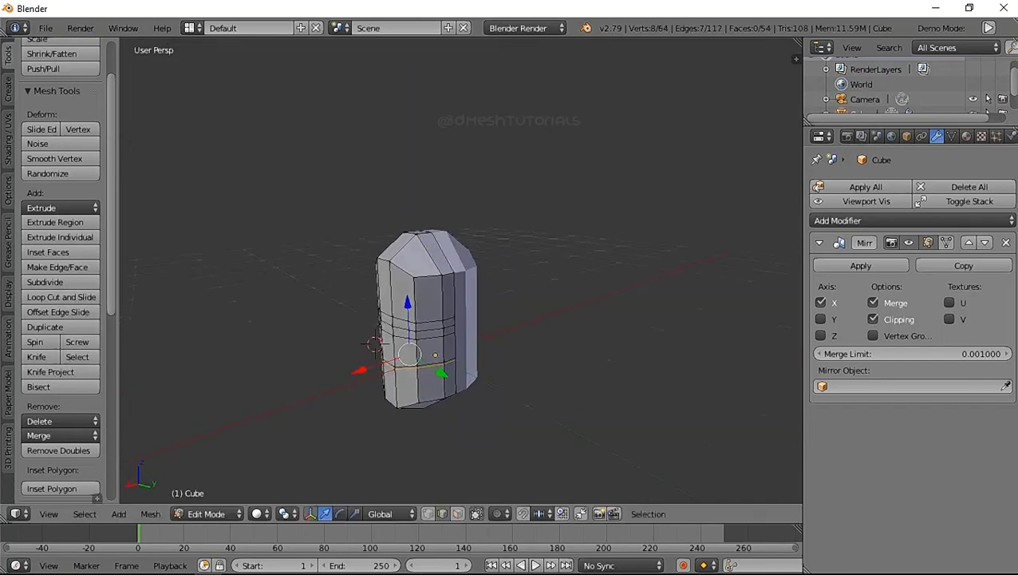
scroll(431, 339, up, 3)
middle_drag(431, 339, 527, 295)
scroll(463, 272, up, 5)
scroll(463, 271, down, 5)
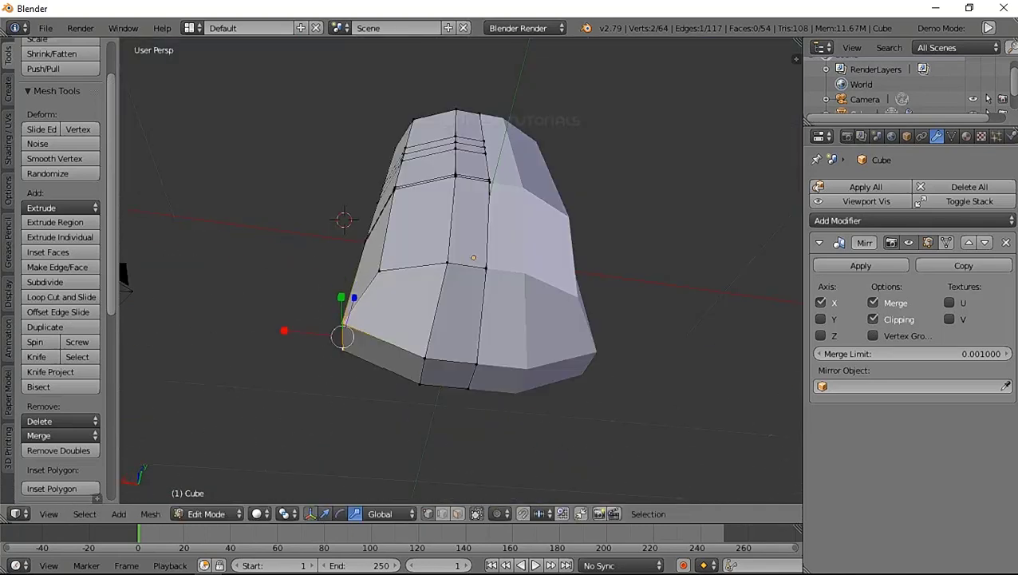
Slide a single vertex along the X axis to start tapering the head.
middle_drag(463, 271, 511, 263)
scroll(463, 271, up, 3)
right_click(284, 189)
key(g)
key(x)
scroll(572, 274, down, 5)
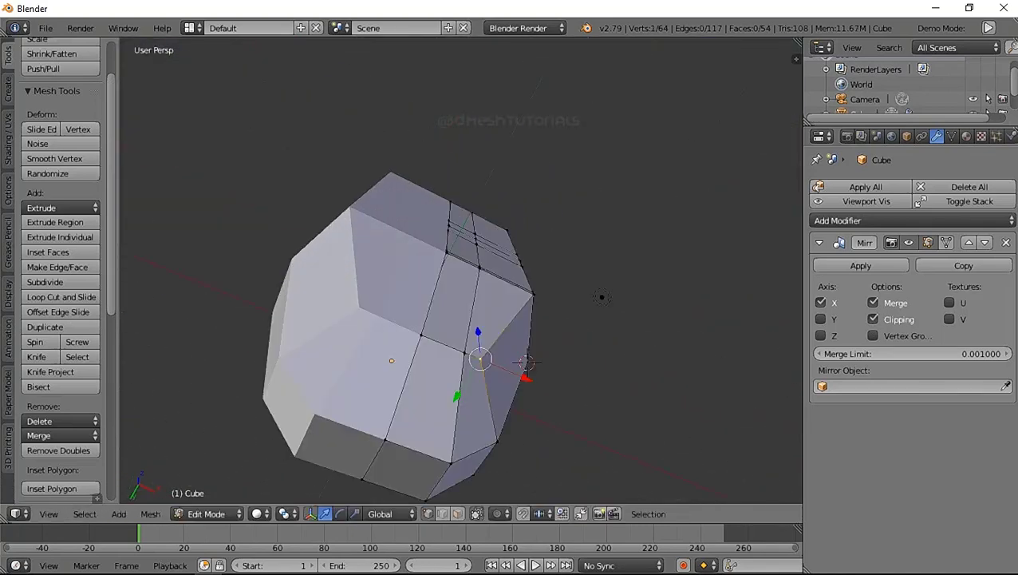
mouse_move(479, 303)
middle_down()
mouse_move(511, 295)
mouse_move(495, 315)
mouse_move(551, 307)
middle_up()
scroll(495, 279, up, 2)
Select an edge and move it to a new position to taper the mesh.
right_click(454, 271)
right_click(485, 432)
key(g)
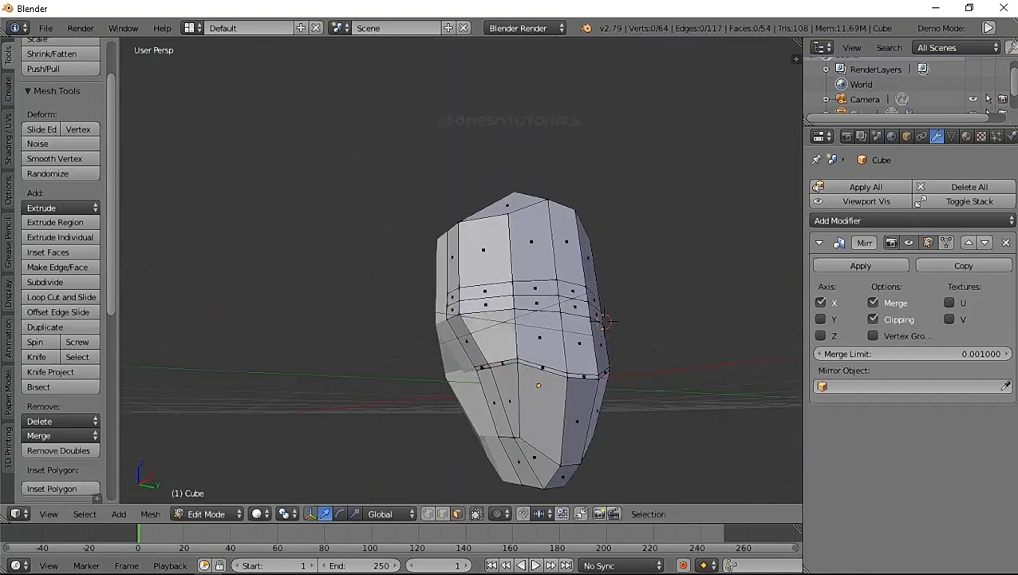
mouse_move(478, 319)
middle_down()
mouse_move(519, 311)
mouse_move(551, 263)
middle_up()
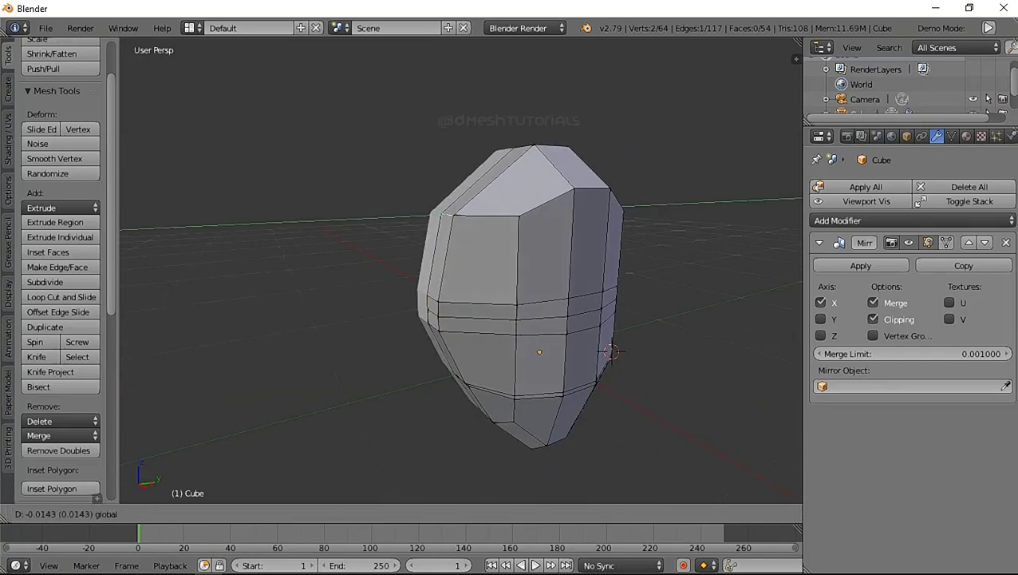
click(510, 319)
scroll(510, 319, up, 5)
scroll(511, 319, down, 5)
Refine the vertex selection down to two vertices on the side.
shift+right_click(559, 295)
scroll(559, 295, up, 5)
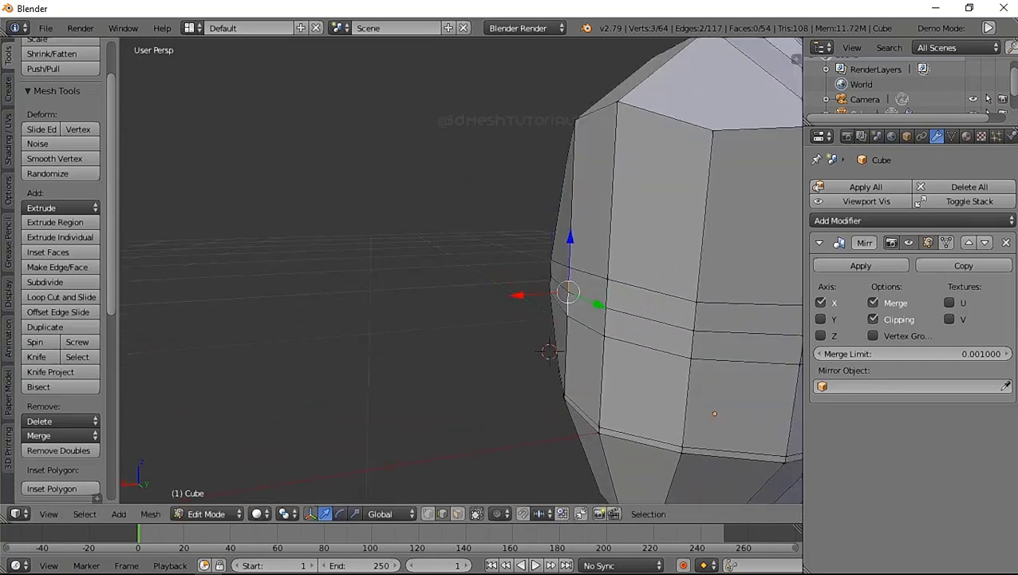
scroll(559, 295, down, 3)
scroll(559, 295, down, 3)
scroll(559, 295, up, 3)
shift+right_click(587, 307)
scroll(559, 295, down, 4)
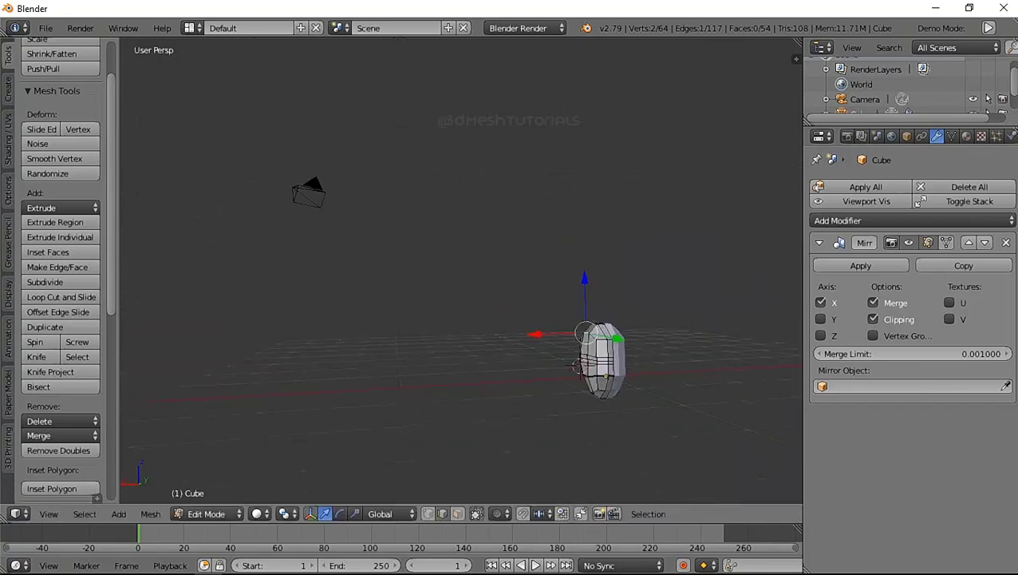
scroll(558, 335, up, 3)
Add a level-1 Subdivision Surface with Ctrl+1 and extend the vertex selection.
key(ctrl+1)
middle_drag(518, 335, 558, 319)
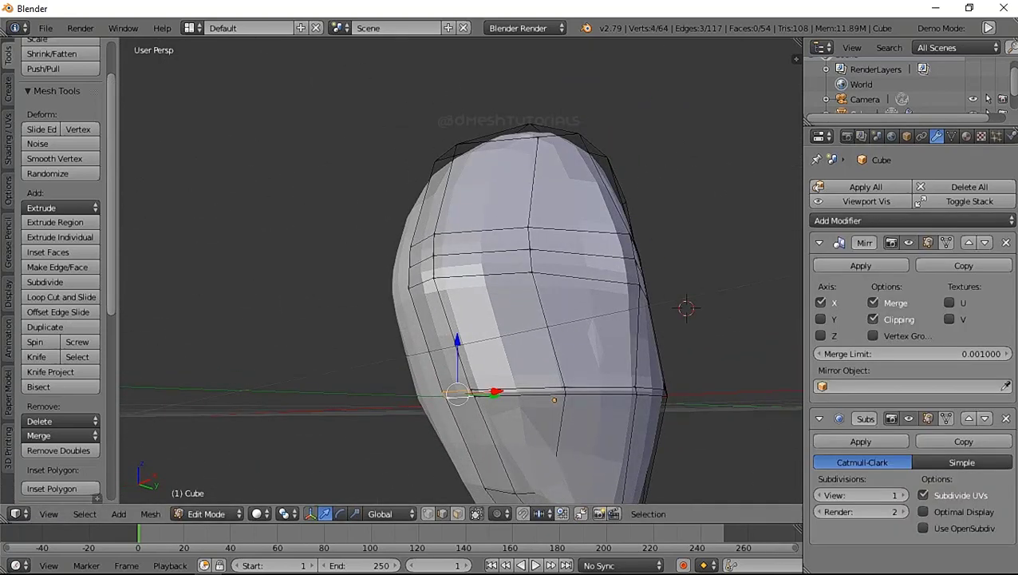
scroll(519, 319, up, 3)
shift+right_click(545, 273)
scroll(545, 273, down, 2)
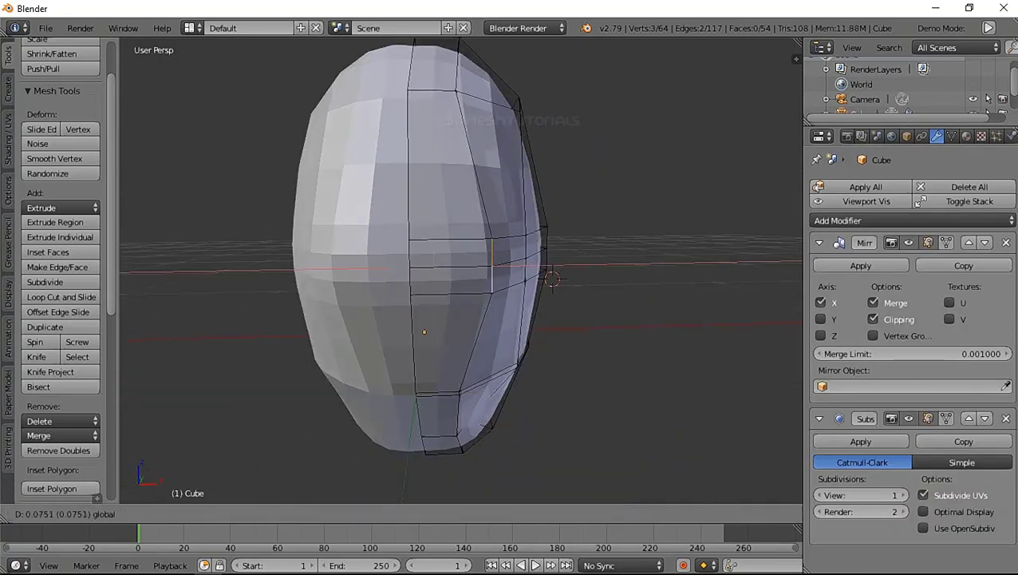
scroll(461, 271, down, 5)
Move the selected vertex to round off the head's crown.
middle_drag(462, 271, 431, 239)
mouse_move(359, 335)
middle_down()
mouse_move(415, 319)
mouse_move(463, 328)
mouse_move(415, 287)
mouse_move(375, 292)
middle_up()
scroll(431, 319, up, 4)
middle_drag(407, 335, 462, 335)
scroll(407, 339, up, 4)
scroll(414, 341, up, 1)
scroll(414, 340, down, 5)
scroll(463, 287, up, 4)
key(g)
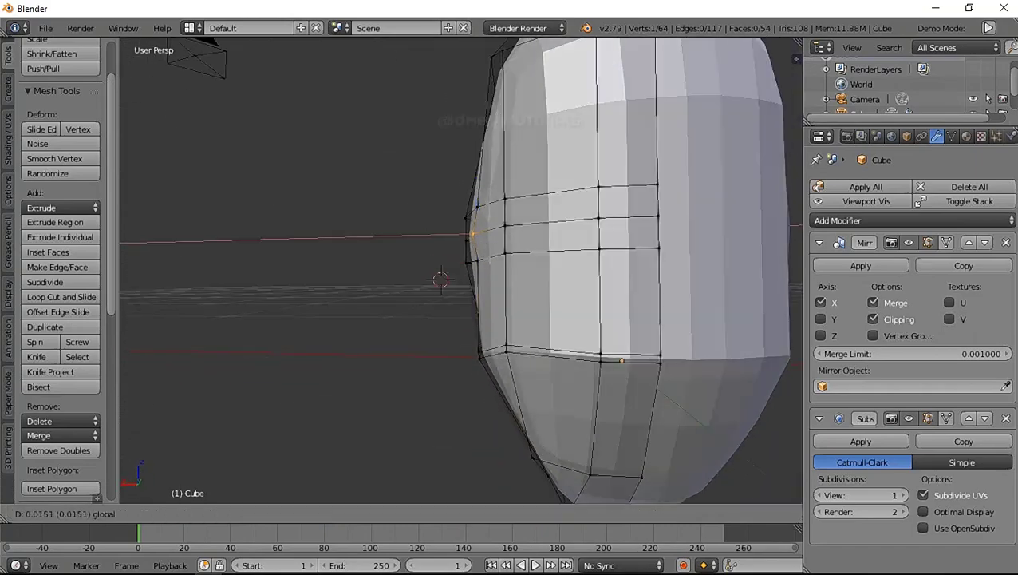
click(470, 261)
middle_drag(470, 261, 479, 263)
key(Return)
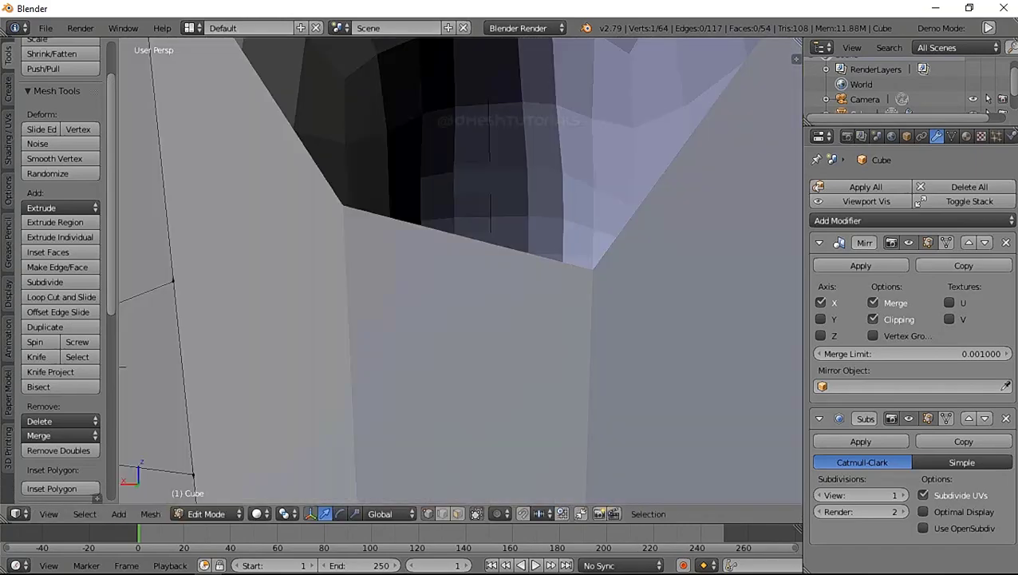
scroll(460, 271, down, 5)
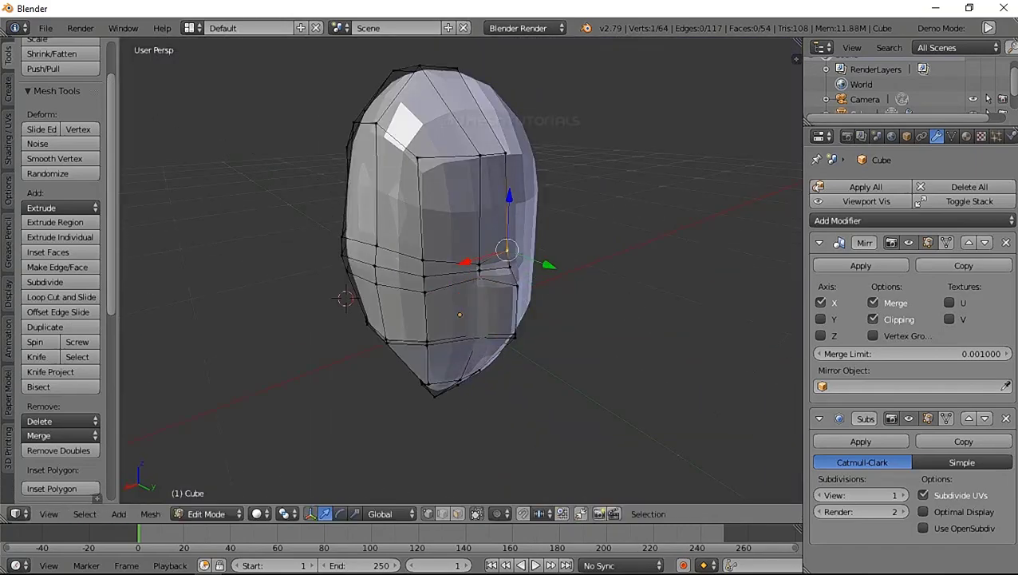
mouse_move(470, 263)
middle_down()
mouse_move(511, 263)
mouse_move(476, 271)
middle_up()
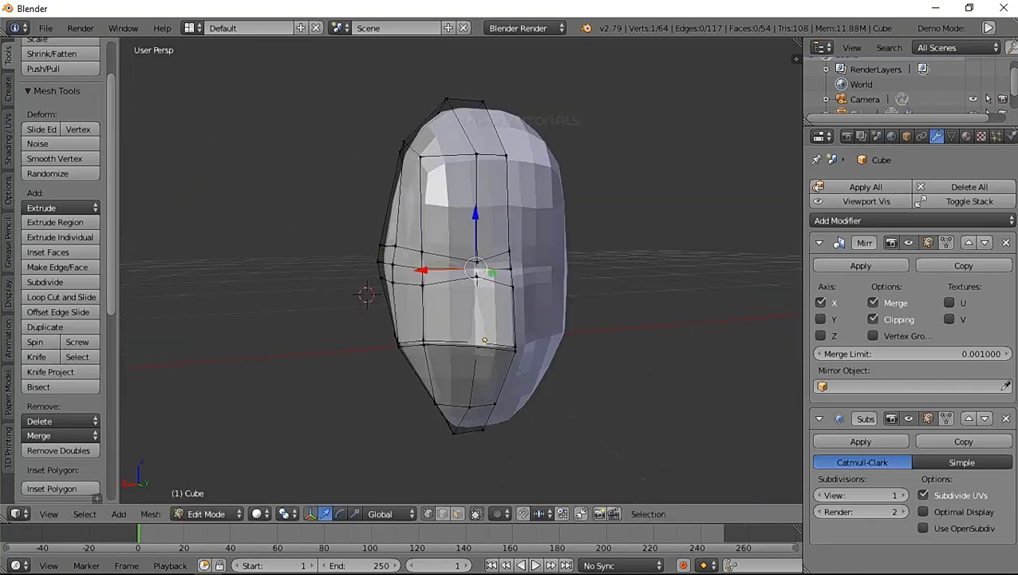
Cut a new vertical edge loop through the head, slide it sideways, and reposition a vertex.
key(ctrl+r)
click(450, 303)
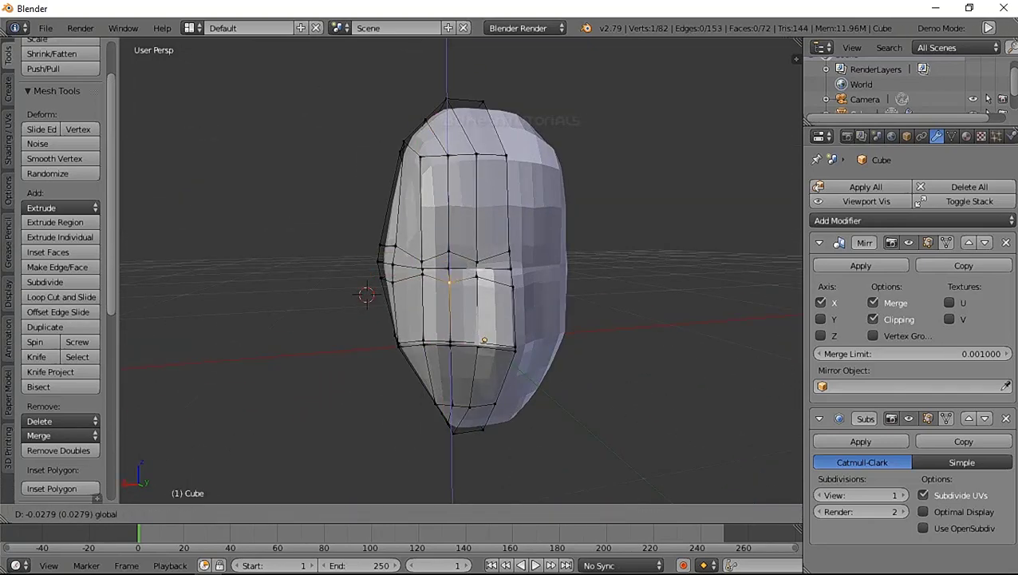
middle_drag(484, 341, 511, 344)
click(494, 343)
scroll(467, 303, down, 5)
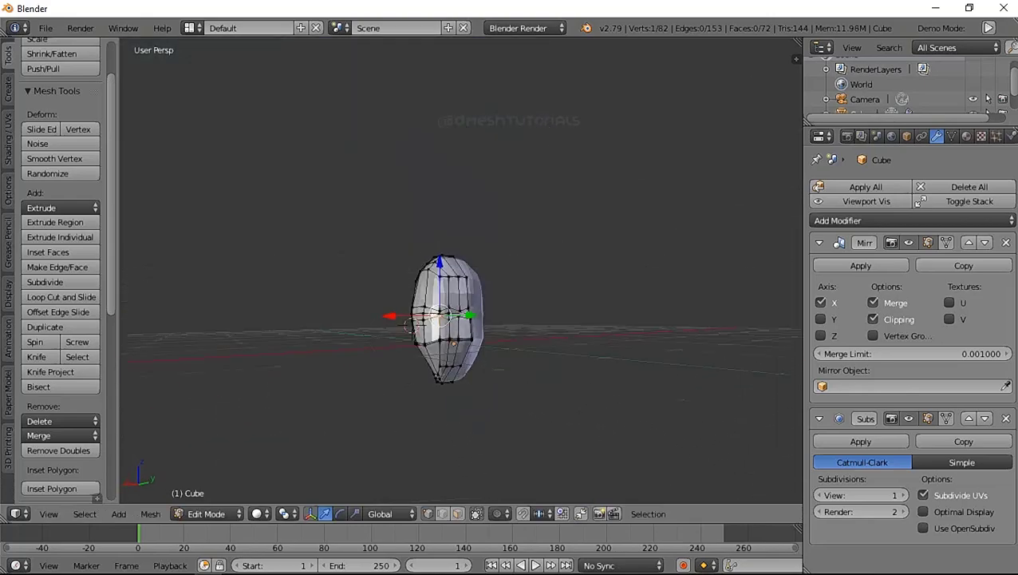
right_click(461, 345)
scroll(460, 345, up, 3)
mouse_move(460, 345)
middle_down()
mouse_move(527, 343)
mouse_move(479, 343)
mouse_move(527, 343)
mouse_move(511, 343)
middle_up()
click(526, 344)
Reposition a selected vertex to begin shaping the face outline.
key(g)
key(Escape)
scroll(460, 271, up, 5)
key(g)
scroll(459, 271, down, 5)
scroll(460, 271, up, 4)
middle_drag(459, 271, 518, 271)
scroll(459, 271, down, 4)
scroll(459, 271, up, 4)
scroll(479, 355, up, 3)
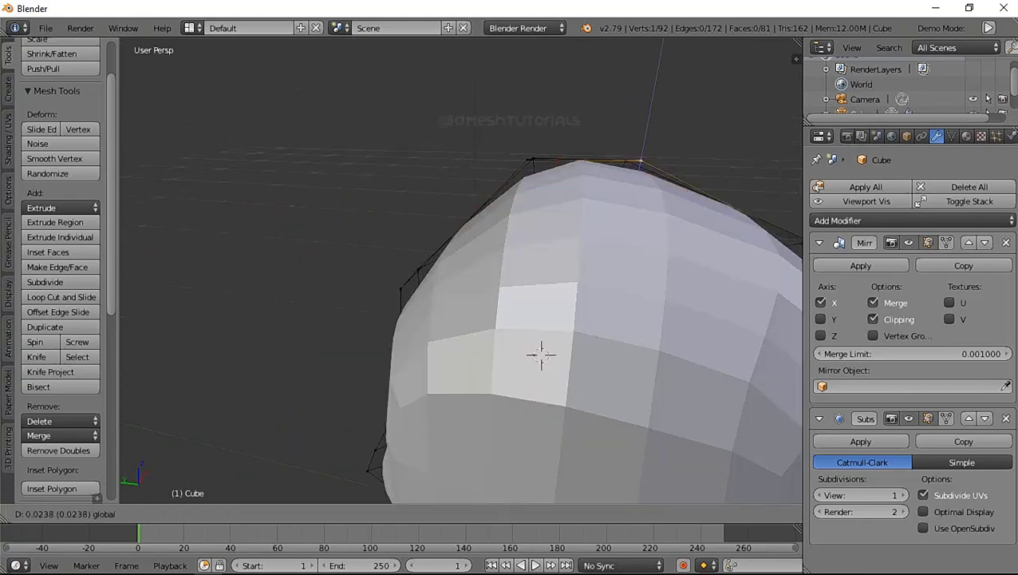
click(539, 357)
scroll(558, 351, down, 6)
scroll(558, 351, up, 6)
scroll(606, 336, down, 4)
Move a vertex vertically along the Z axis to adjust the head's profile.
key(g)
key(z)
mouse_move(606, 336)
middle_down()
mouse_move(628, 357)
mouse_move(625, 329)
middle_up()
click(621, 345)
click(625, 329)
scroll(559, 335, up, 5)
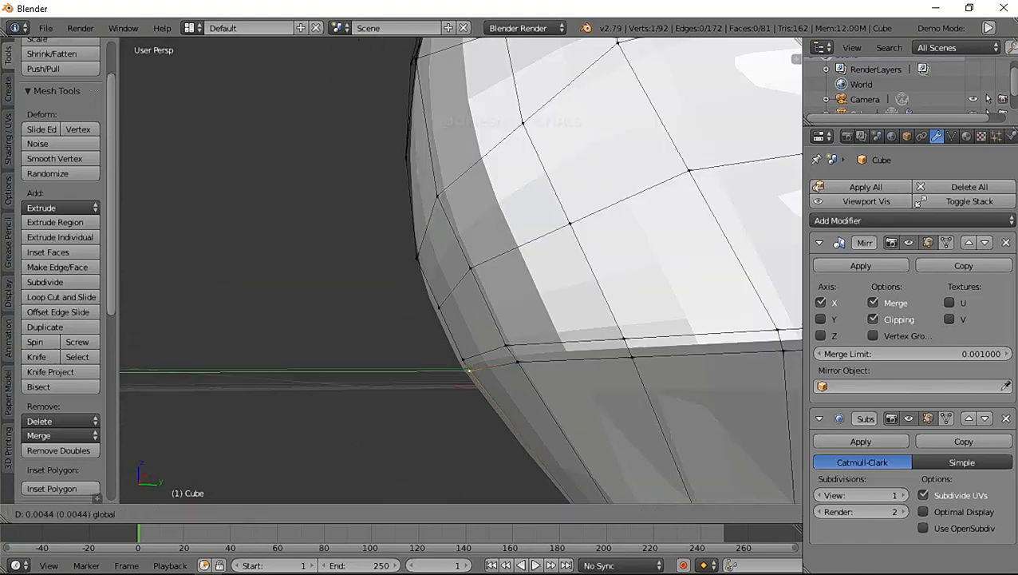
scroll(558, 335, up, 1)
scroll(510, 271, down, 3)
scroll(511, 272, up, 2)
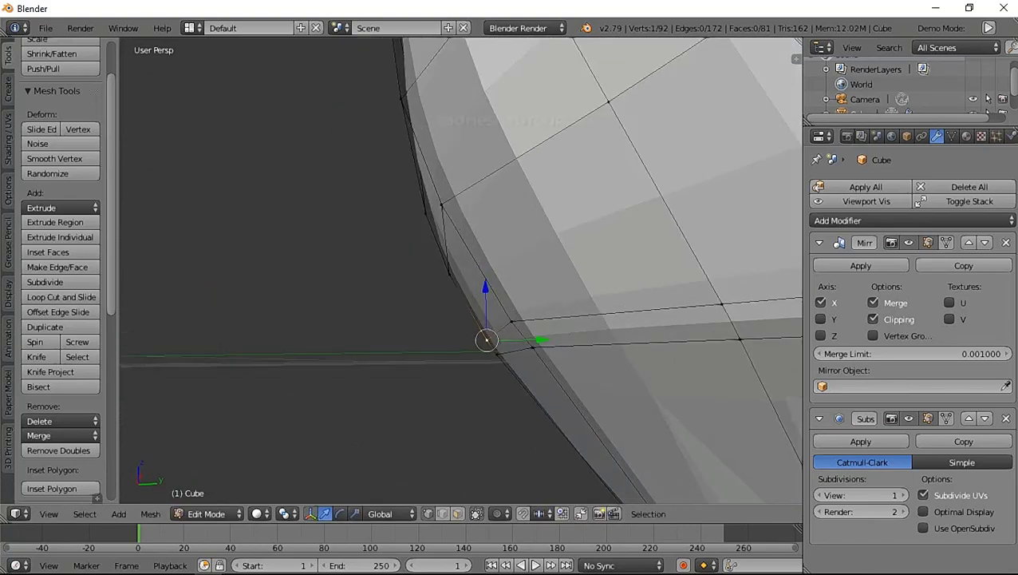
scroll(510, 272, down, 2)
scroll(511, 271, down, 2)
scroll(559, 255, up, 3)
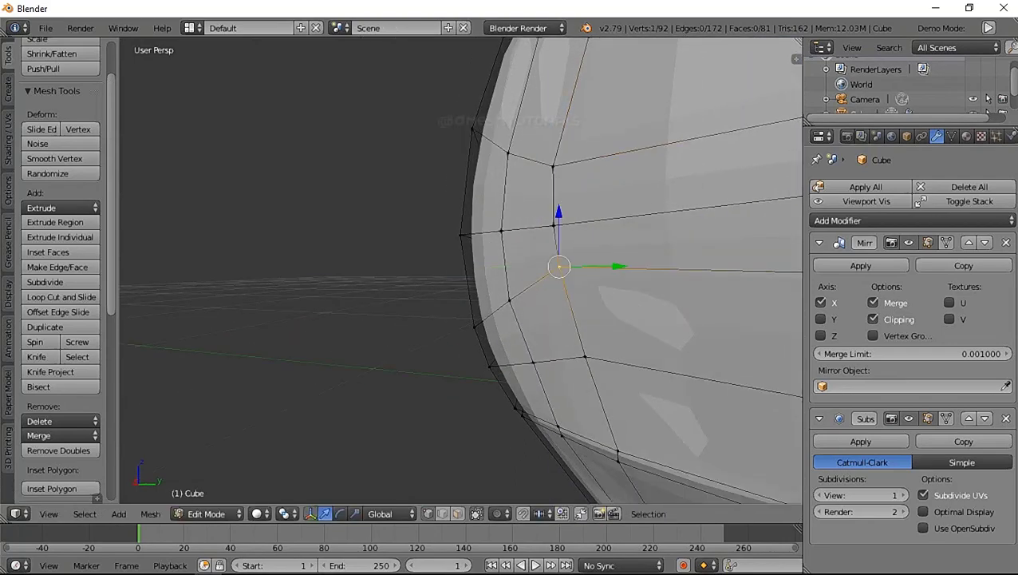
Nudge further vertices into place to refine the face's silhouette.
click(604, 294)
scroll(570, 308, down, 4)
scroll(495, 244, up, 3)
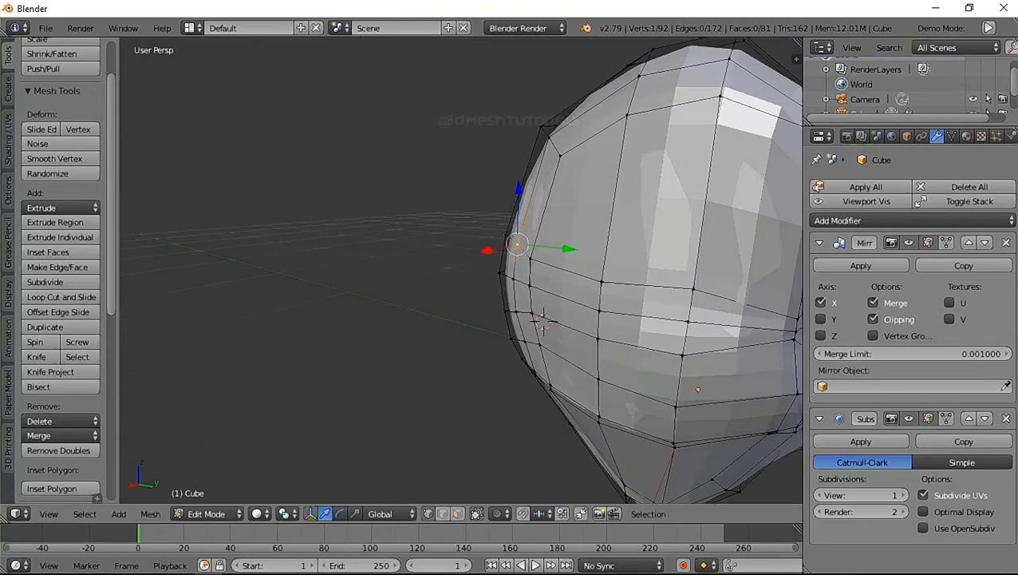
scroll(511, 239, up, 2)
scroll(511, 239, down, 1)
scroll(559, 263, up, 2)
click(570, 241)
scroll(576, 249, down, 1)
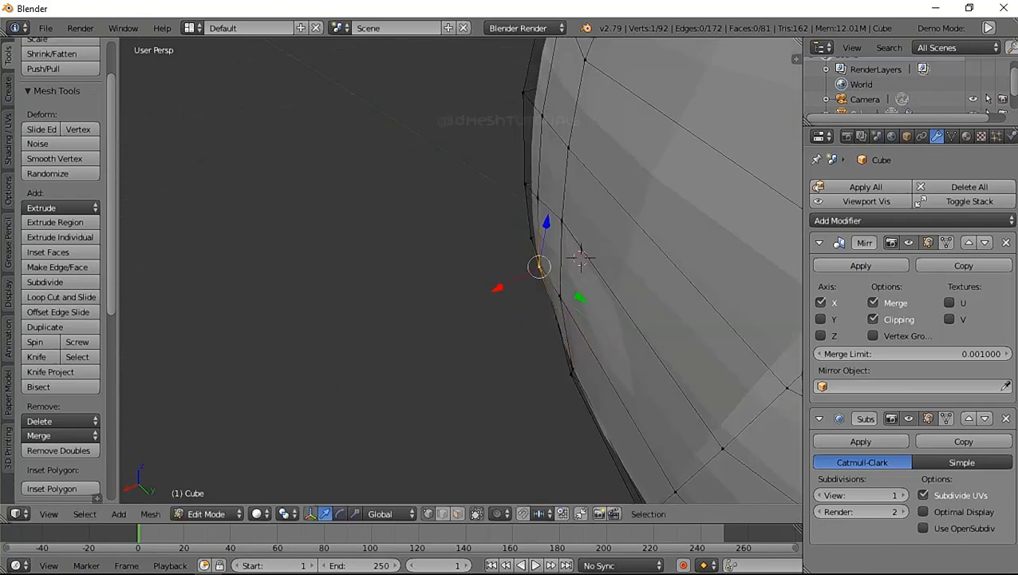
click(570, 247)
mouse_move(571, 247)
middle_down()
mouse_move(559, 228)
mouse_move(576, 414)
mouse_move(479, 383)
mouse_move(511, 367)
mouse_move(526, 335)
mouse_move(495, 319)
mouse_move(526, 272)
mouse_move(518, 255)
middle_up()
click(556, 226)
scroll(576, 414, down, 3)
scroll(576, 415, up, 3)
scroll(461, 272, down, 4)
scroll(460, 271, up, 4)
scroll(460, 271, down, 3)
scroll(576, 291, up, 2)
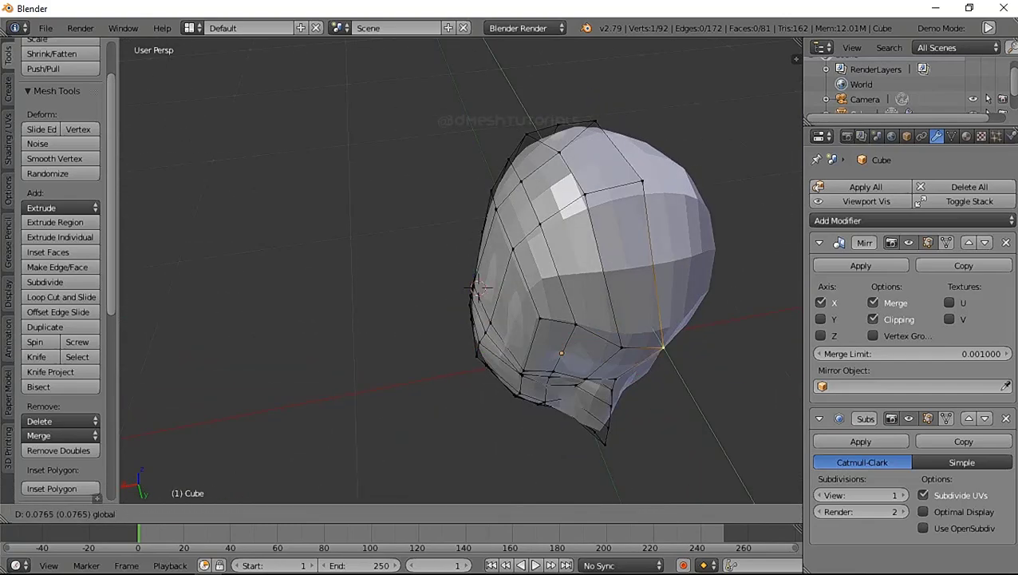
key(Return)
Orbit around the head from front and turned angles to check the face outline.
middle_drag(479, 287, 542, 304)
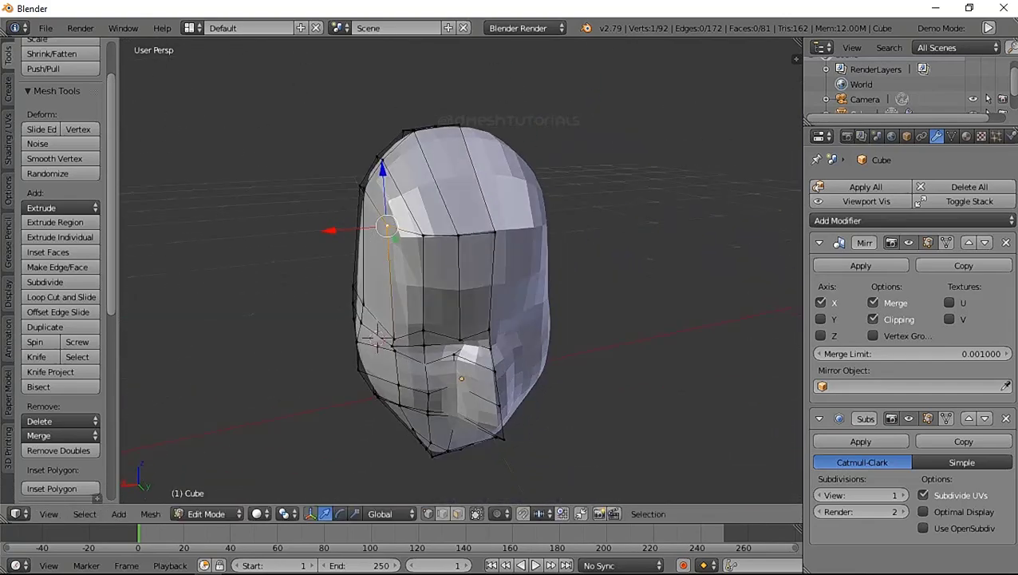
scroll(459, 271, up, 3)
scroll(458, 271, up, 2)
scroll(459, 271, down, 2)
scroll(459, 271, down, 2)
middle_drag(459, 271, 495, 271)
scroll(459, 271, up, 1)
scroll(459, 271, up, 1)
scroll(459, 271, up, 2)
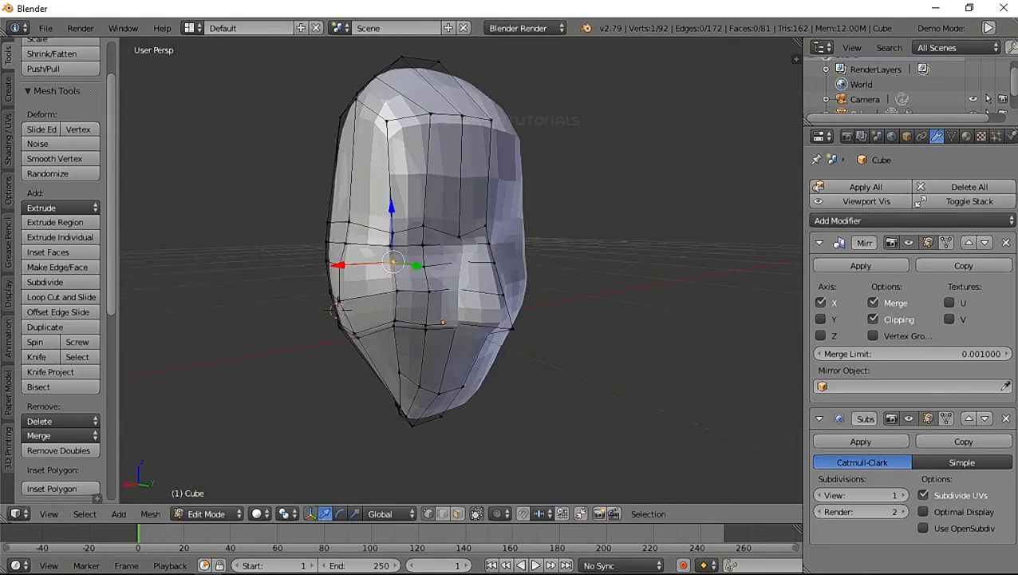
scroll(459, 271, down, 4)
Add three new edge loops across the head, the last one around the forehead.
middle_drag(405, 300, 375, 303)
key(ctrl+r)
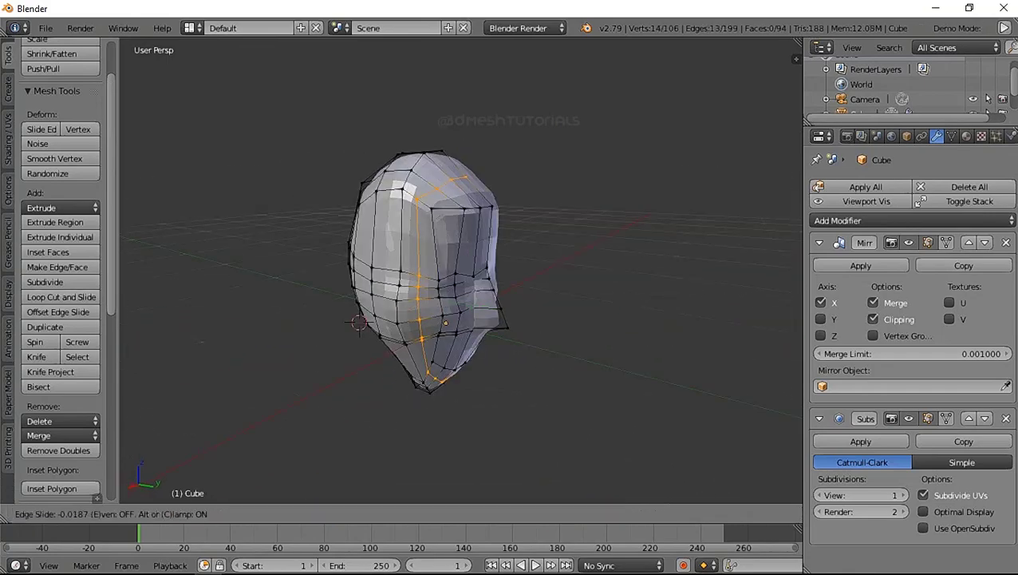
click(388, 312)
middle_drag(447, 279, 495, 279)
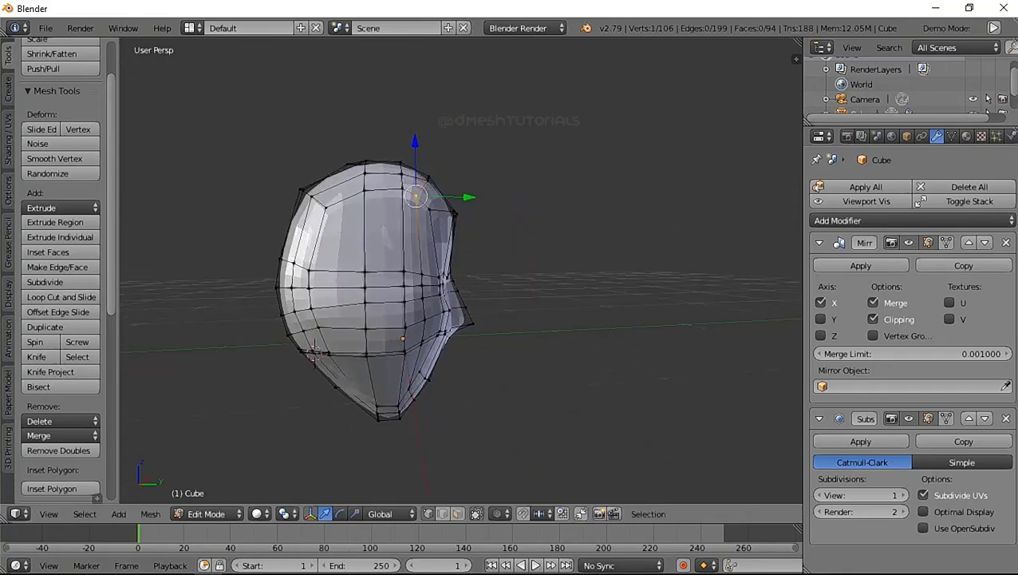
click(62, 297)
click(431, 239)
click(447, 239)
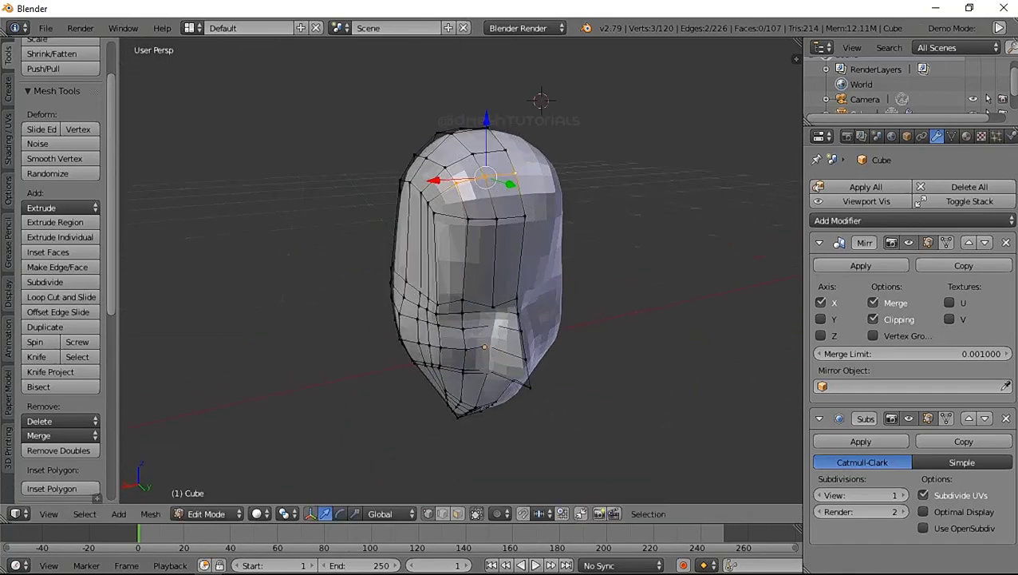
middle_drag(447, 239, 495, 240)
click(62, 296)
click(491, 273)
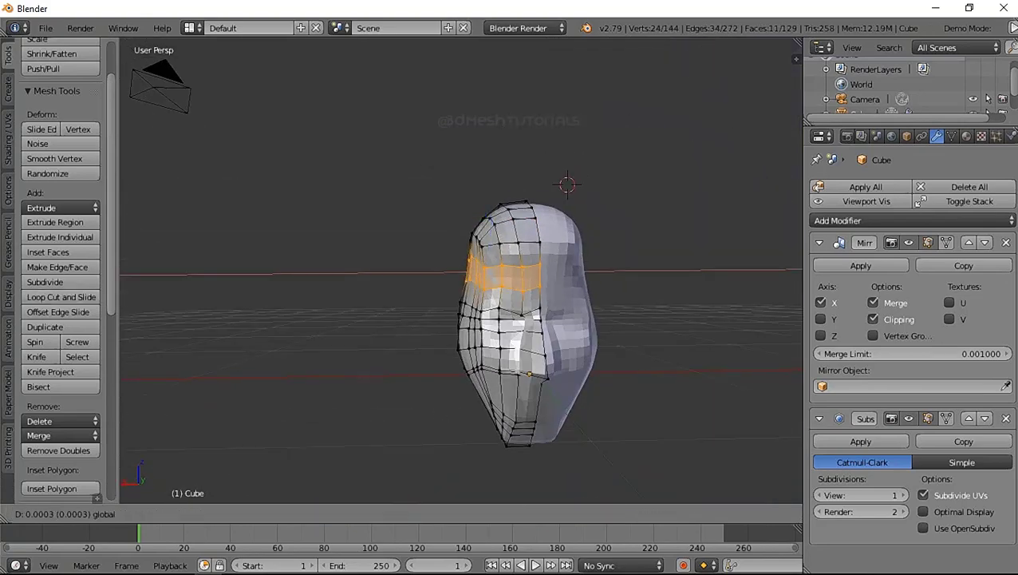
Push a face-profile vertex forward along Y to form the nose.
middle_drag(527, 319, 574, 319)
right_click(545, 227)
scroll(545, 227, up, 6)
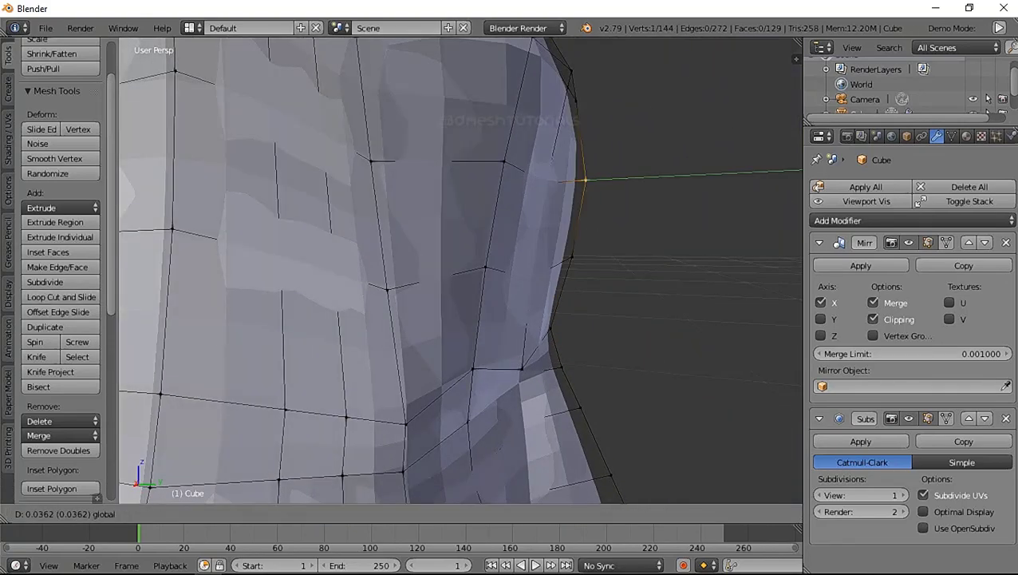
scroll(459, 271, down, 5)
middle_drag(459, 271, 543, 271)
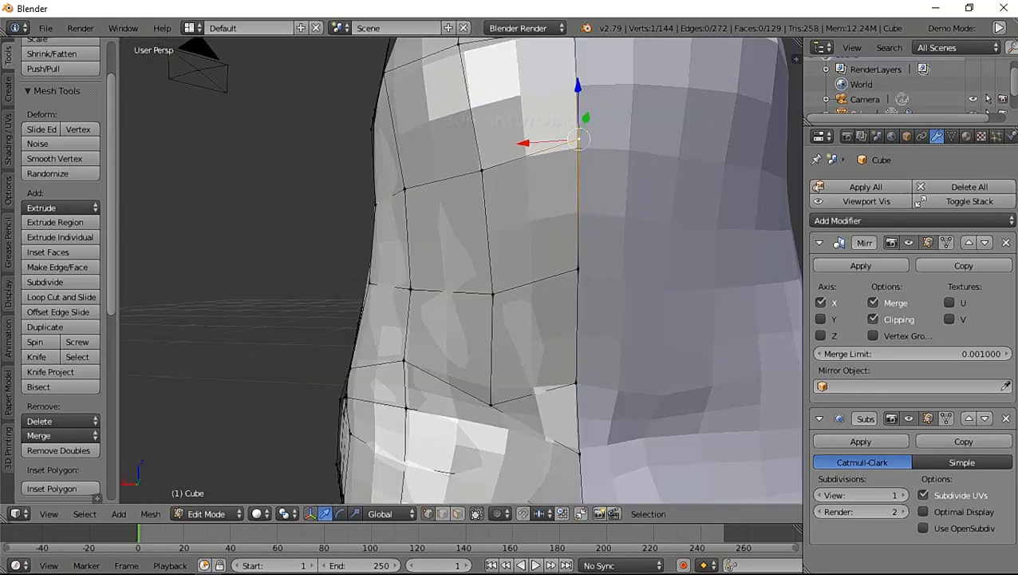
scroll(460, 271, down, 5)
middle_drag(460, 272, 543, 271)
scroll(543, 271, up, 5)
key(g)
key(y)
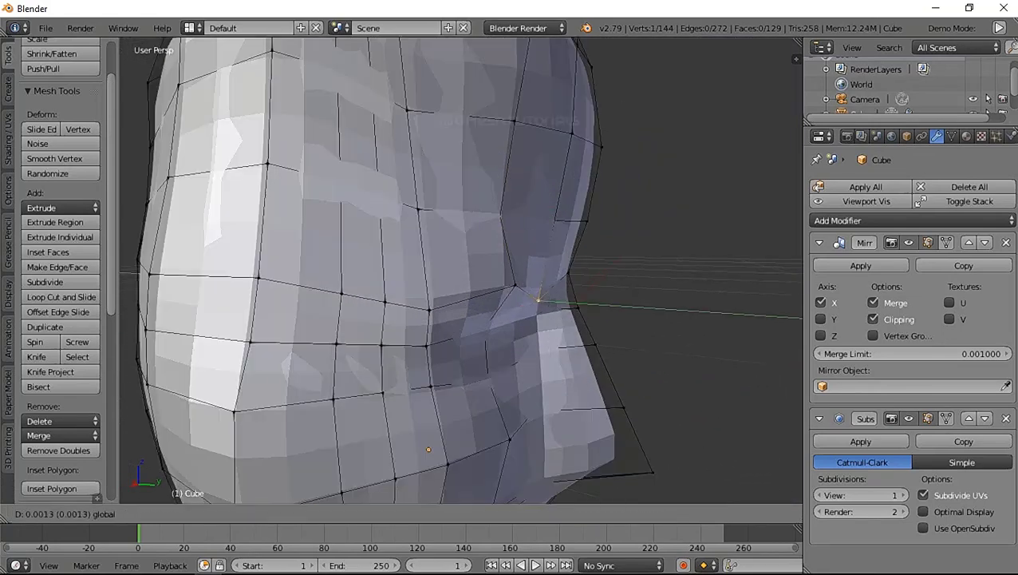
scroll(460, 271, down, 5)
middle_drag(460, 271, 527, 271)
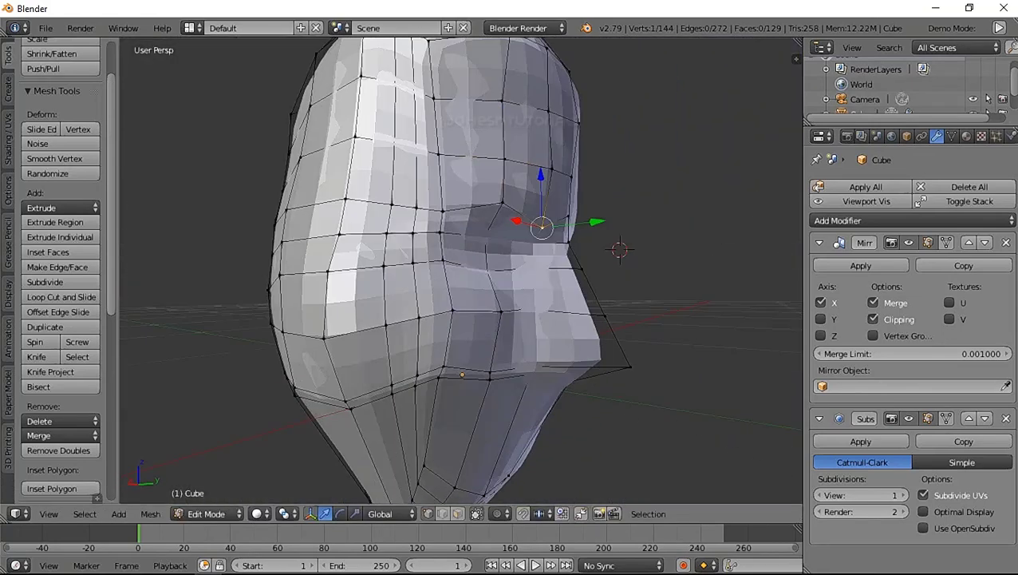
scroll(526, 271, up, 5)
middle_drag(460, 272, 511, 272)
scroll(511, 271, up, 2)
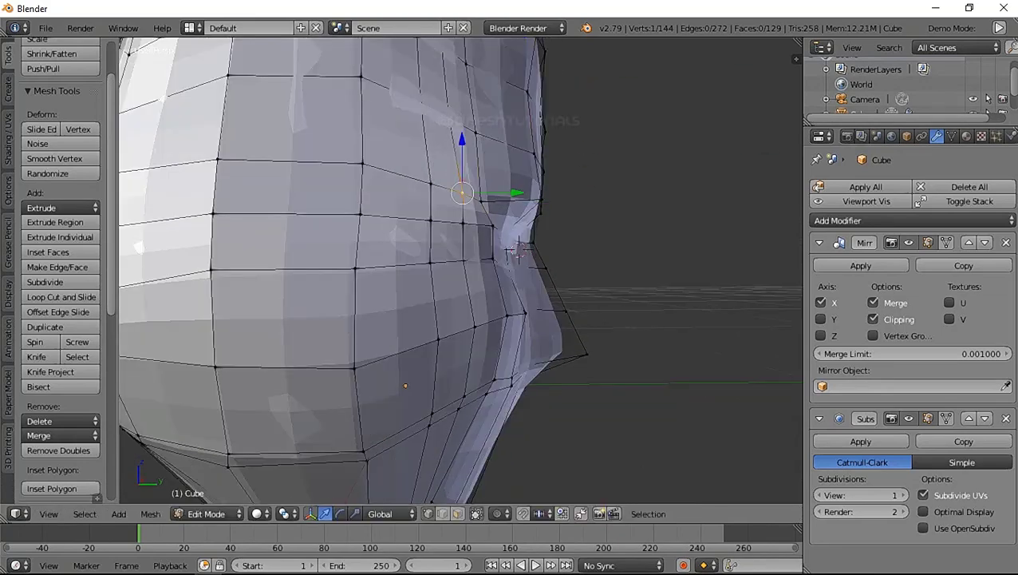
key(Return)
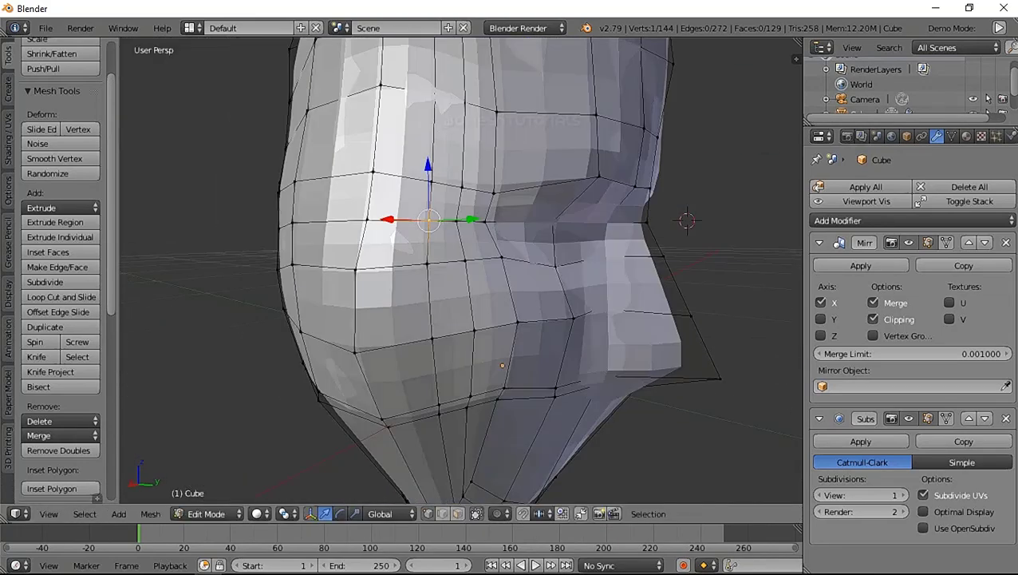
mouse_move(459, 272)
middle_down()
mouse_move(511, 271)
mouse_move(399, 264)
mouse_move(495, 255)
mouse_move(478, 239)
mouse_move(447, 255)
mouse_move(479, 263)
mouse_move(495, 223)
mouse_move(543, 239)
middle_up()
Add a loop cut across the face and reposition nearby vertices.
key(Return)
scroll(463, 263, down, 3)
scroll(463, 264, up, 3)
click(517, 263)
scroll(517, 263, up, 3)
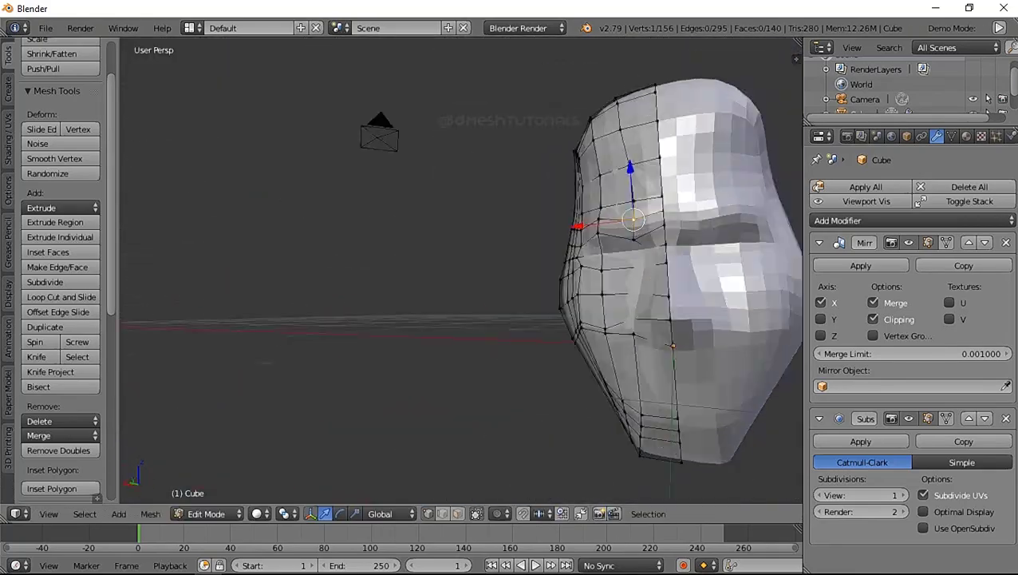
scroll(461, 270, up, 2)
mouse_move(479, 263)
middle_down()
mouse_move(462, 271)
mouse_move(478, 303)
middle_up()
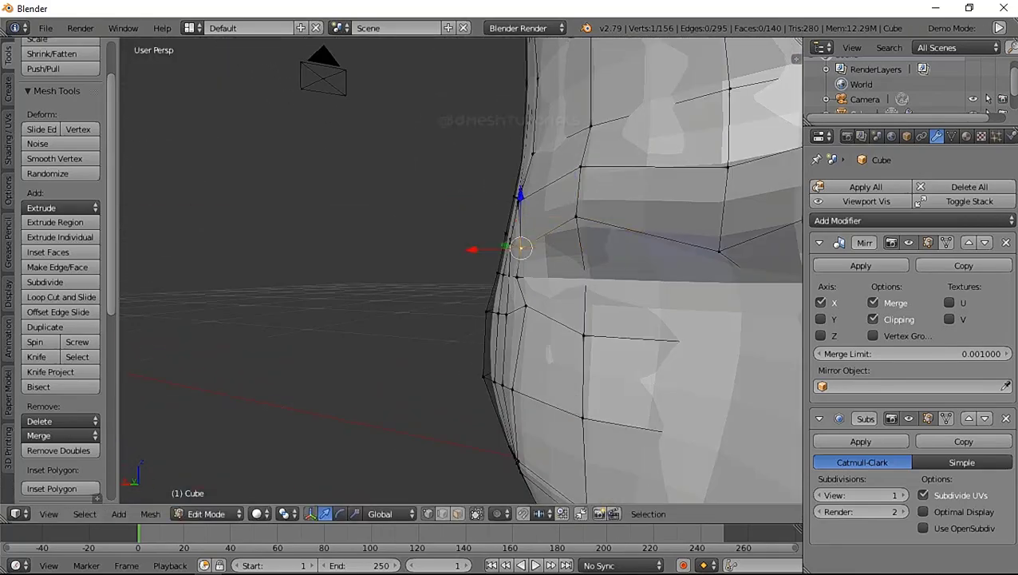
key(Return)
scroll(461, 269, down, 3)
scroll(461, 269, up, 3)
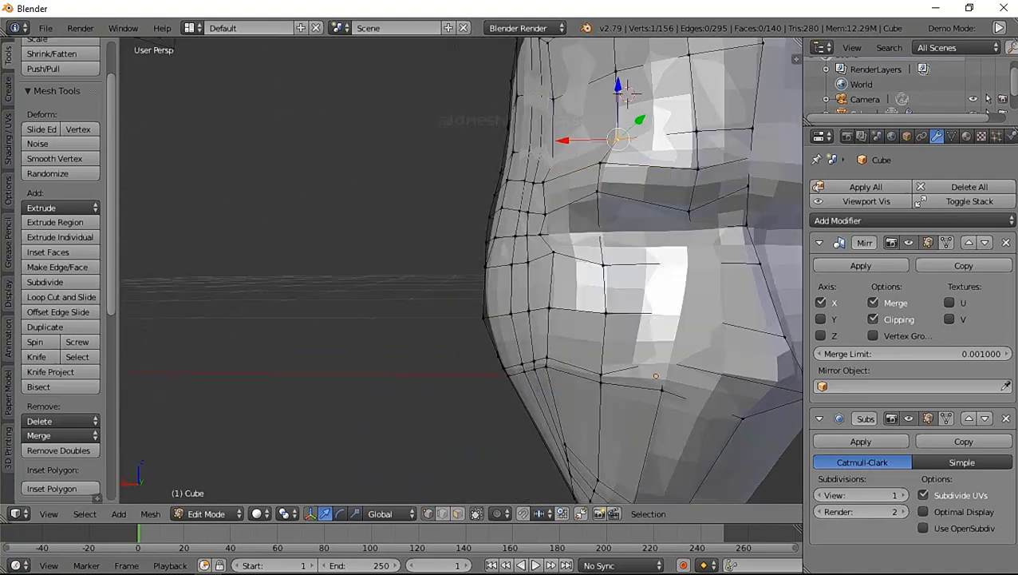
scroll(461, 269, down, 3)
scroll(461, 269, up, 3)
middle_drag(461, 270, 479, 303)
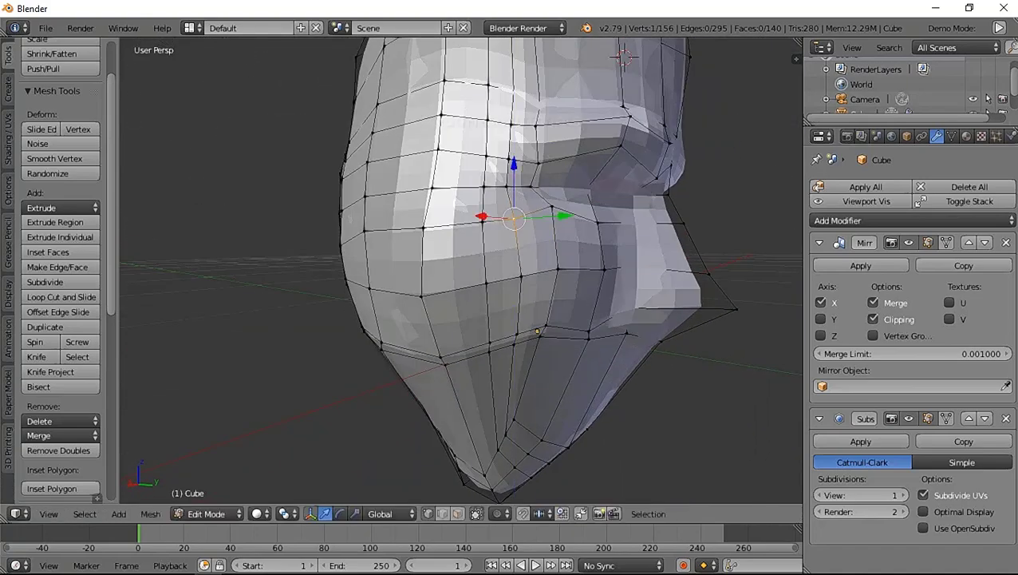
Extrude the selected jaw edges and adjust their vertices.
key(e)
mouse_move(558, 264)
middle_down()
mouse_move(610, 270)
mouse_move(478, 271)
middle_up()
key(Return)
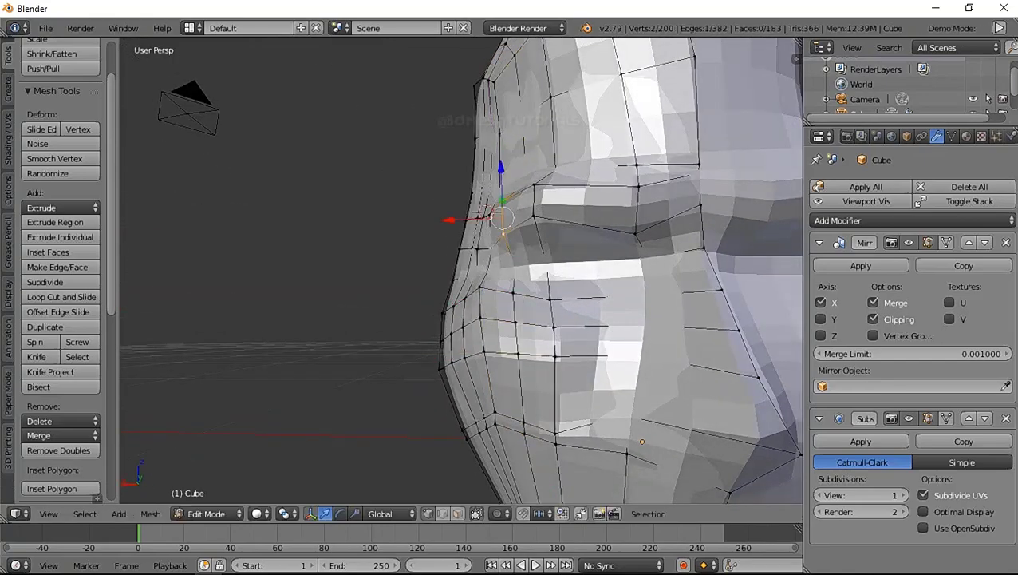
middle_drag(510, 271, 463, 231)
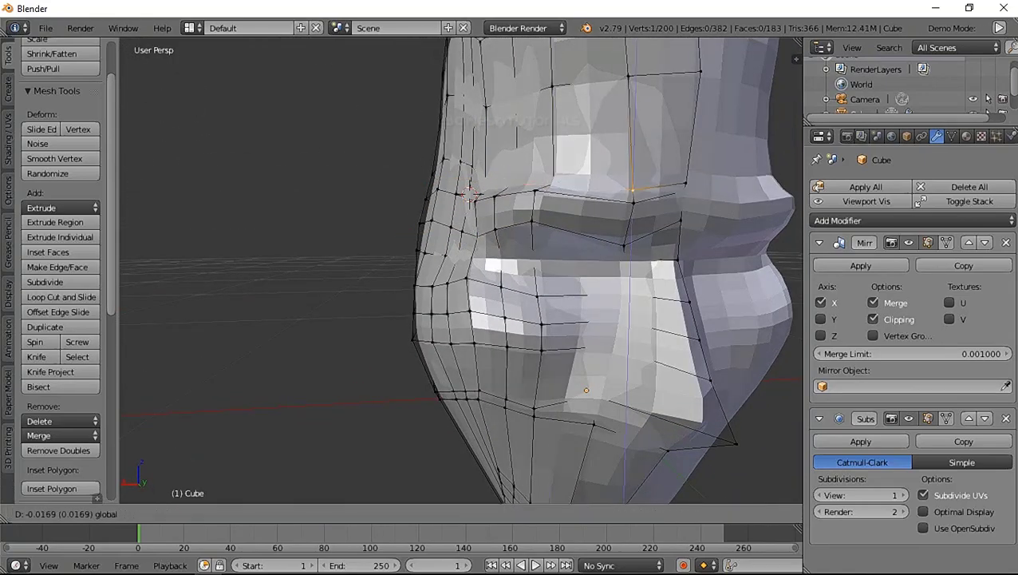
key(Return)
scroll(463, 232, down, 5)
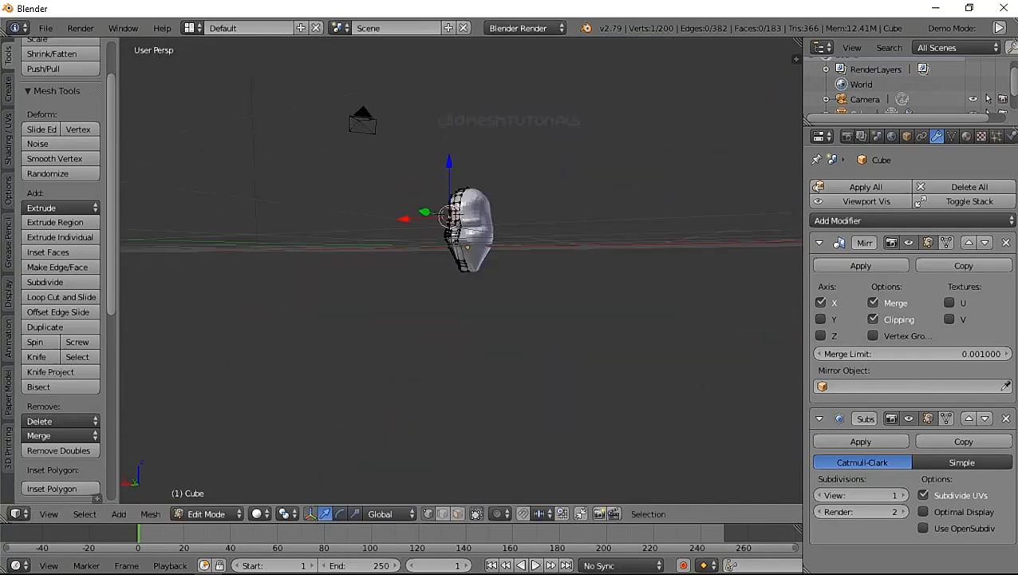
scroll(471, 231, up, 5)
scroll(471, 232, up, 2)
Add a loop cut around the lower face.
key(ctrl+r)
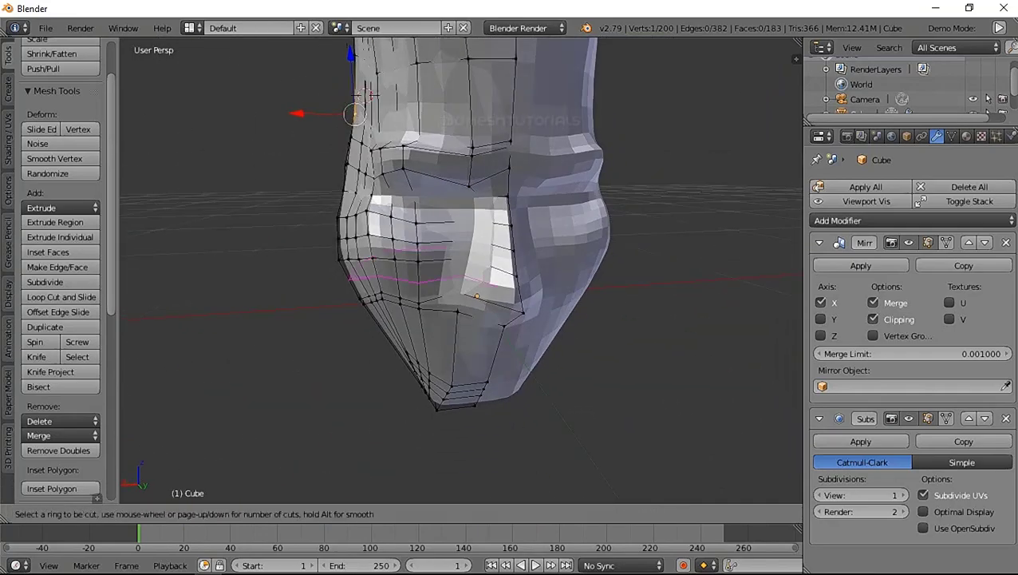
click(447, 275)
scroll(447, 276, up, 3)
scroll(447, 275, down, 2)
mouse_move(447, 275)
middle_down()
mouse_move(463, 255)
mouse_move(445, 206)
mouse_move(446, 264)
mouse_move(495, 263)
mouse_move(463, 240)
mouse_move(495, 240)
mouse_move(527, 263)
middle_up()
scroll(467, 244, up, 2)
Move a single vertex under the chin to shape it.
right_click(445, 206)
scroll(463, 239, down, 4)
key(g)
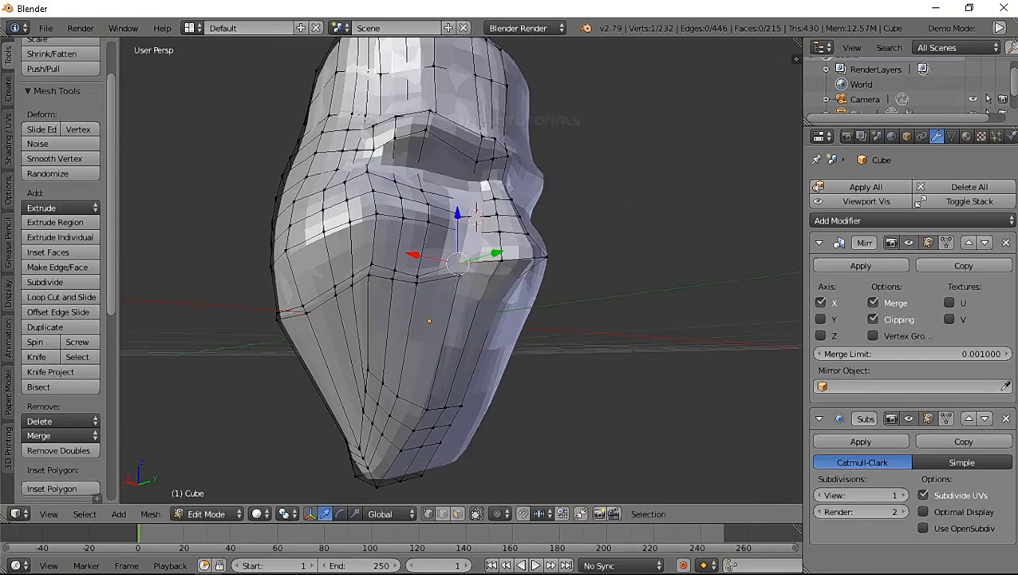
mouse_move(459, 279)
middle_down()
mouse_move(383, 264)
mouse_move(494, 255)
middle_up()
scroll(383, 263, up, 2)
scroll(415, 263, down, 4)
scroll(462, 255, up, 4)
Move further vertices to refine the mouth and chin area.
key(g)
scroll(463, 256, up, 2)
middle_drag(471, 240, 606, 239)
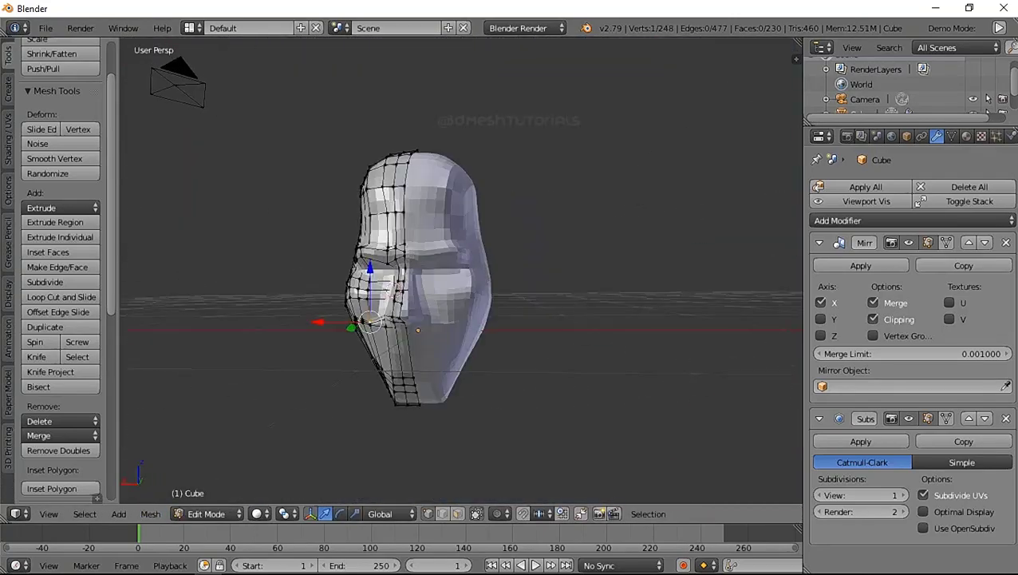
middle_drag(462, 271, 502, 272)
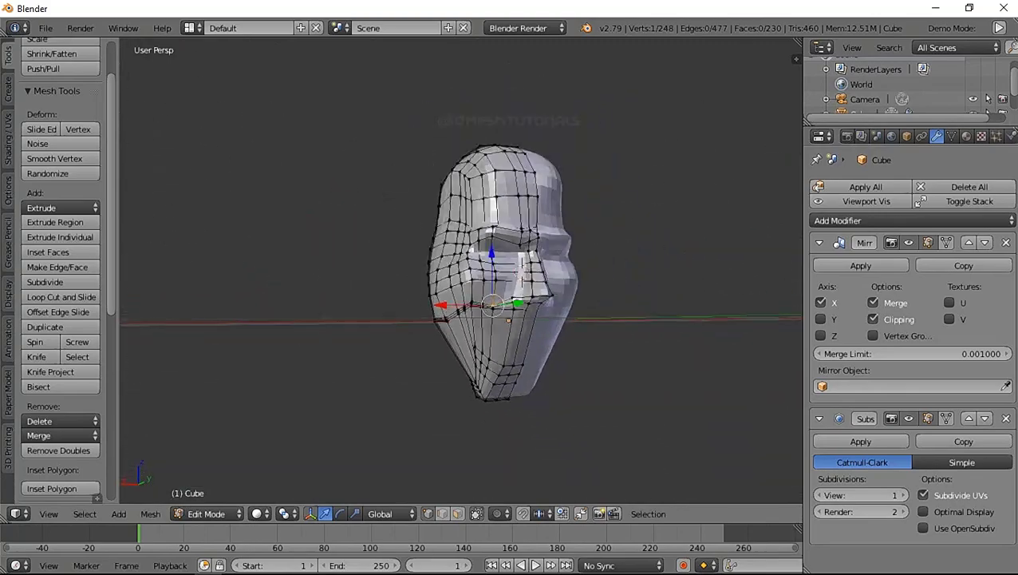
scroll(595, 359, up, 5)
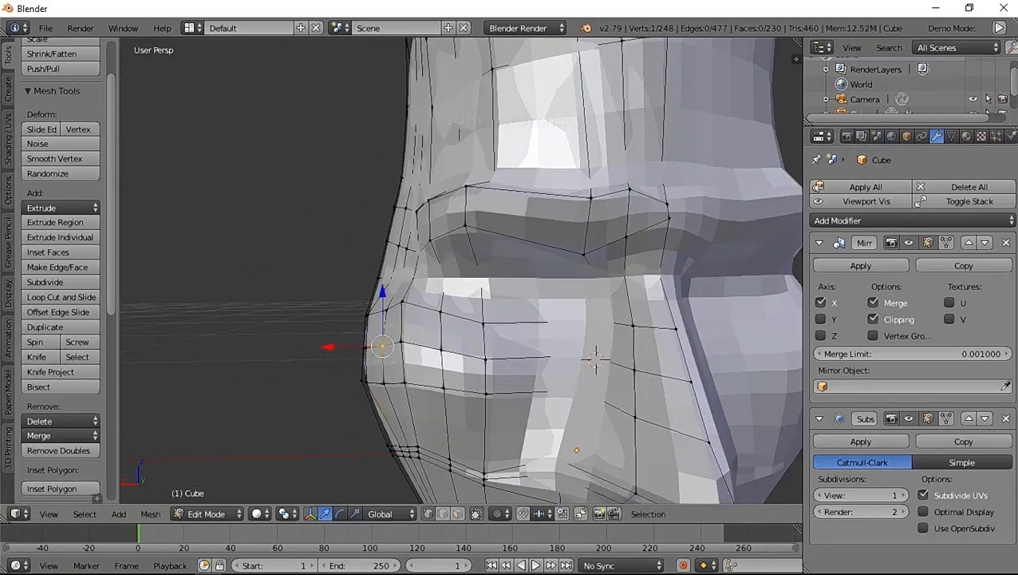
key(Return)
middle_drag(479, 319, 534, 319)
key(g)
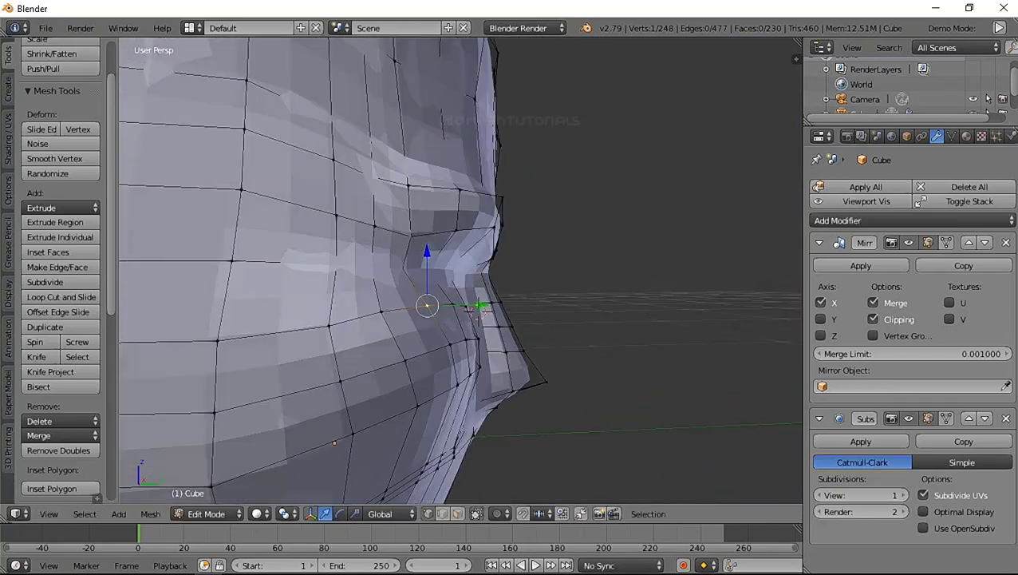
mouse_move(465, 314)
middle_down()
mouse_move(558, 311)
mouse_move(659, 230)
mouse_move(558, 319)
middle_up()
Add a vertical edge loop centred down the face.
key(ctrl+r)
click(659, 230)
right_click(659, 230)
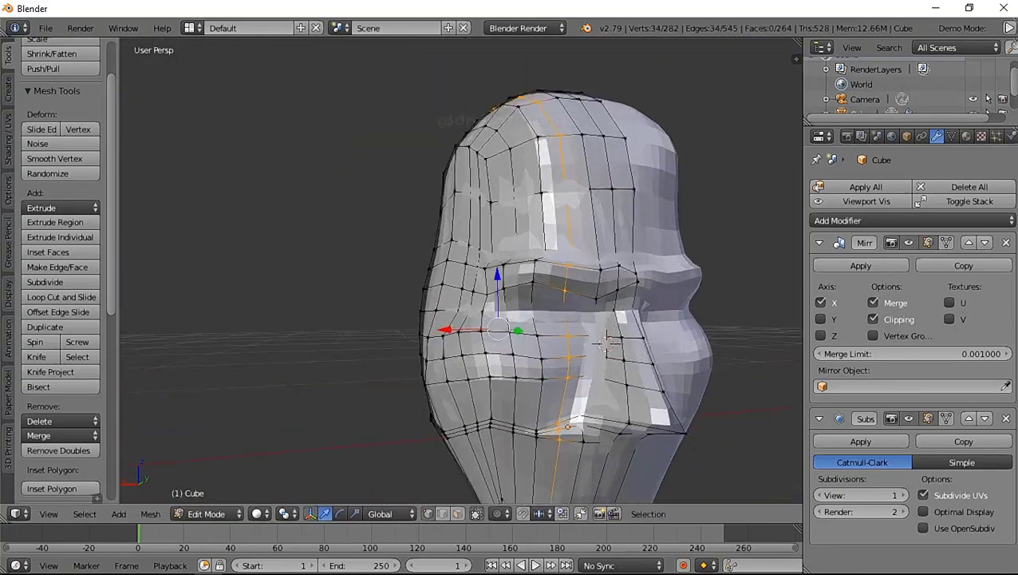
scroll(461, 272, up, 3)
Move a vertex near the brow vertically along Z.
right_click(363, 340)
scroll(461, 271, down, 3)
key(g)
key(z)
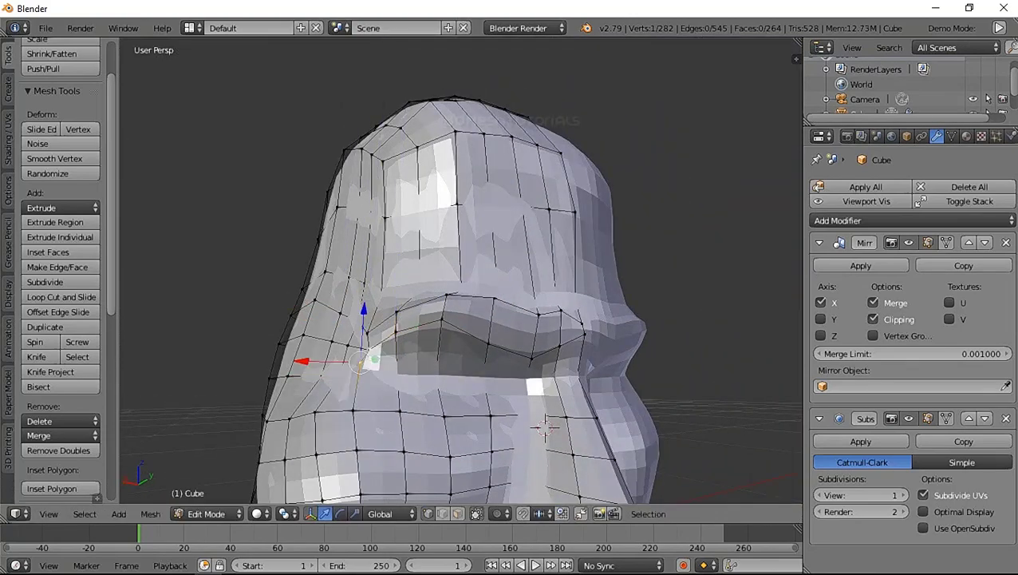
middle_drag(479, 319, 543, 319)
middle_drag(461, 272, 558, 272)
scroll(461, 271, up, 4)
scroll(461, 272, down, 3)
scroll(461, 271, up, 4)
Reposition more vertices around the eye socket to define the brow ridge.
key(g)
key(Return)
middle_drag(461, 271, 590, 271)
key(g)
key(Return)
scroll(461, 271, down, 4)
scroll(461, 271, up, 4)
scroll(461, 271, down, 5)
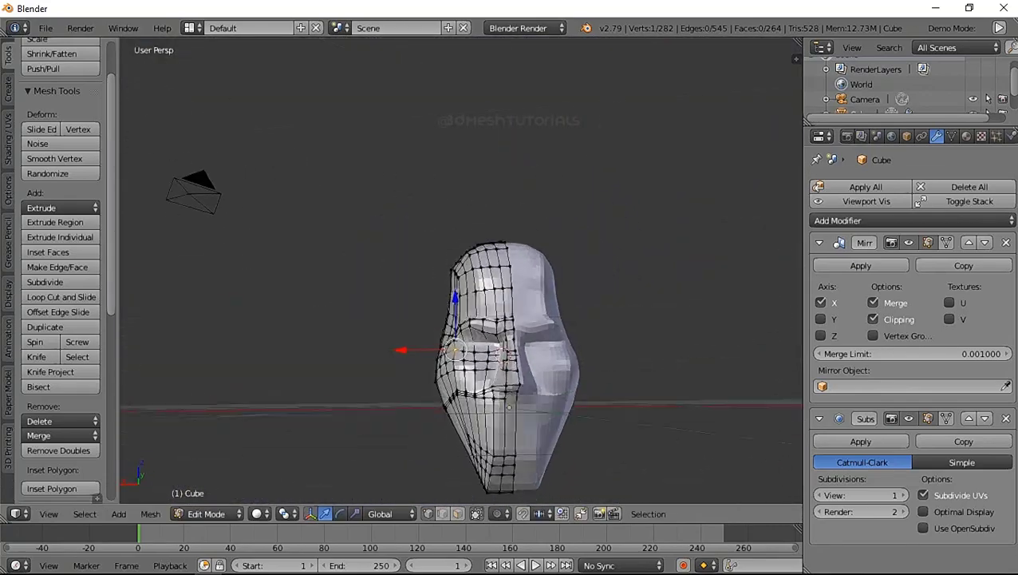
Select two chin vertices and nudge them to smooth the chin.
scroll(462, 351, up, 3)
middle_drag(461, 351, 558, 351)
shift+right_click(483, 345)
key(g)
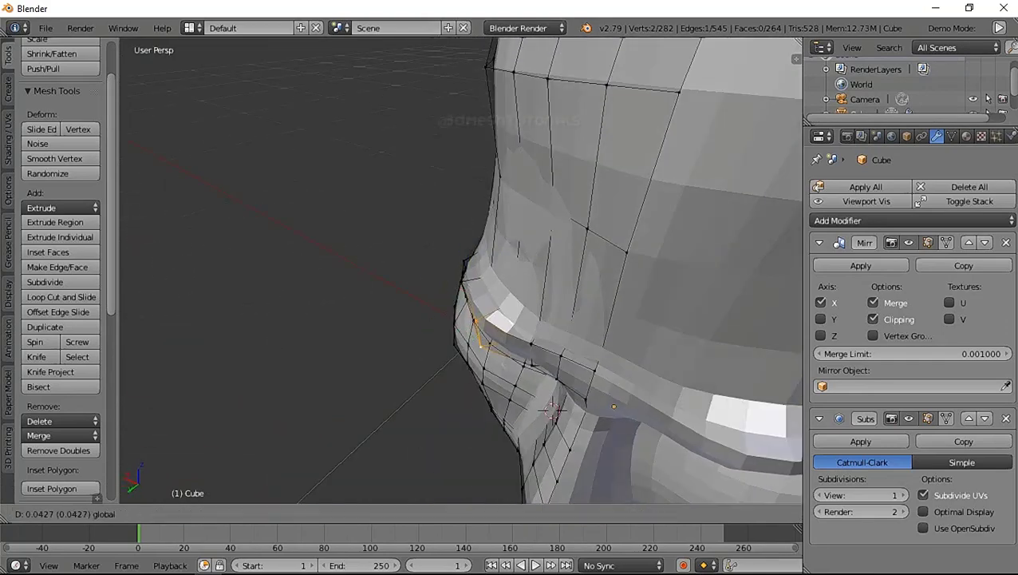
shift+right_click(537, 359)
mouse_move(462, 351)
middle_down()
mouse_move(494, 351)
mouse_move(510, 288)
middle_up()
key(Return)
middle_drag(461, 351, 519, 304)
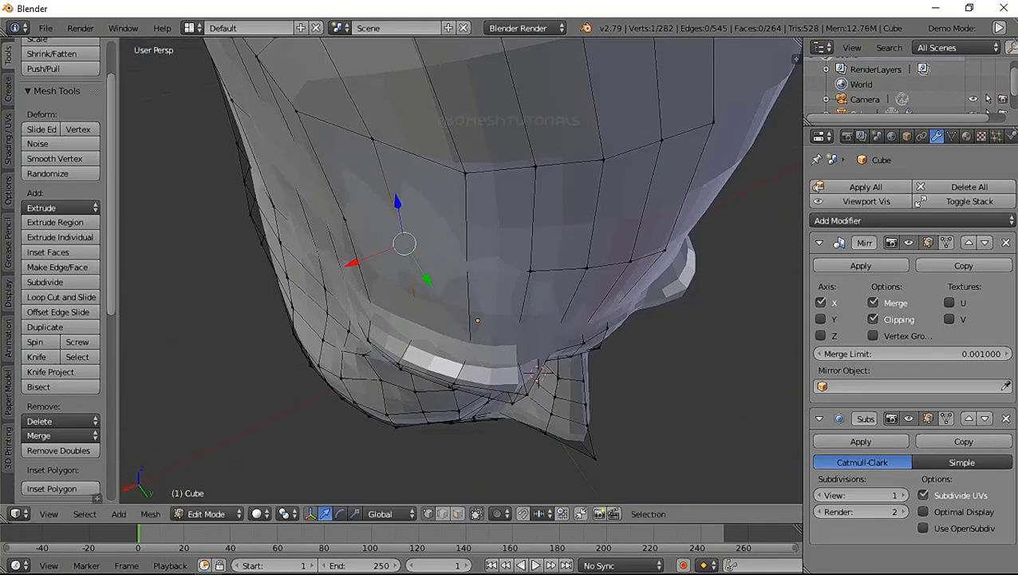
middle_drag(461, 351, 495, 319)
Reposition a vertex near the skull top, checking from several angles.
scroll(461, 304, down, 5)
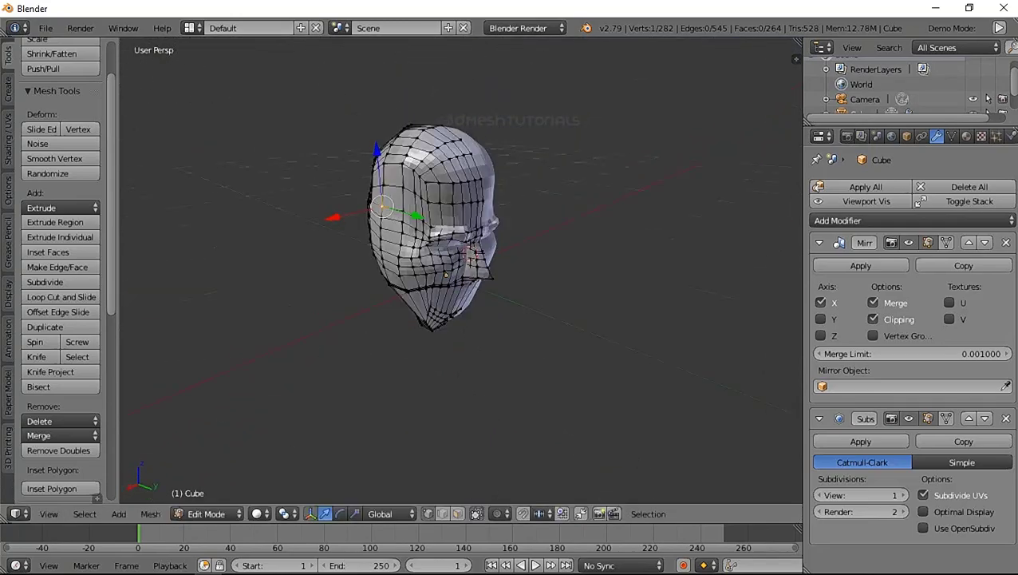
scroll(461, 304, up, 5)
middle_drag(461, 351, 511, 319)
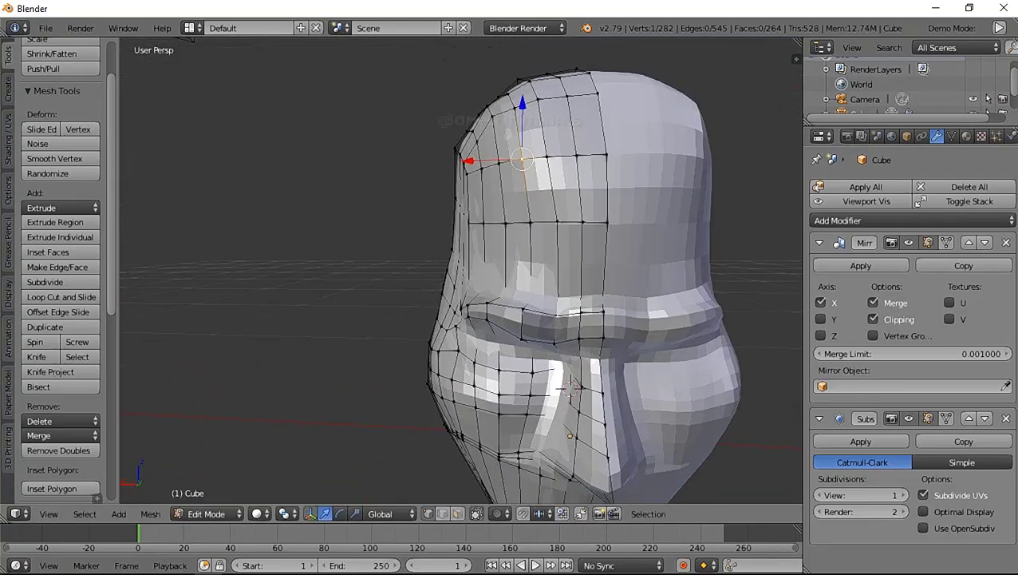
scroll(462, 271, down, 4)
scroll(461, 271, up, 8)
middle_drag(461, 271, 478, 240)
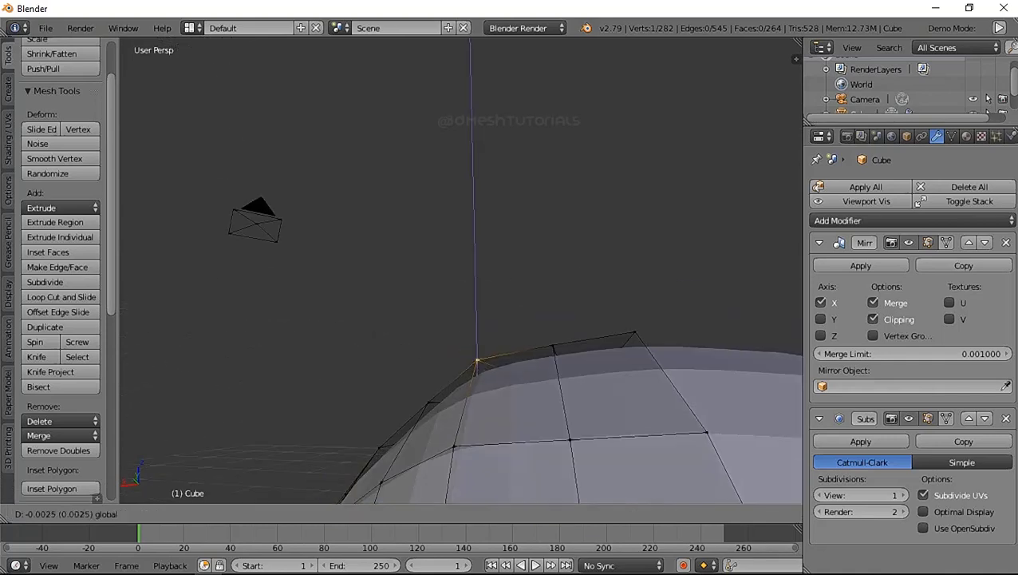
click(527, 447)
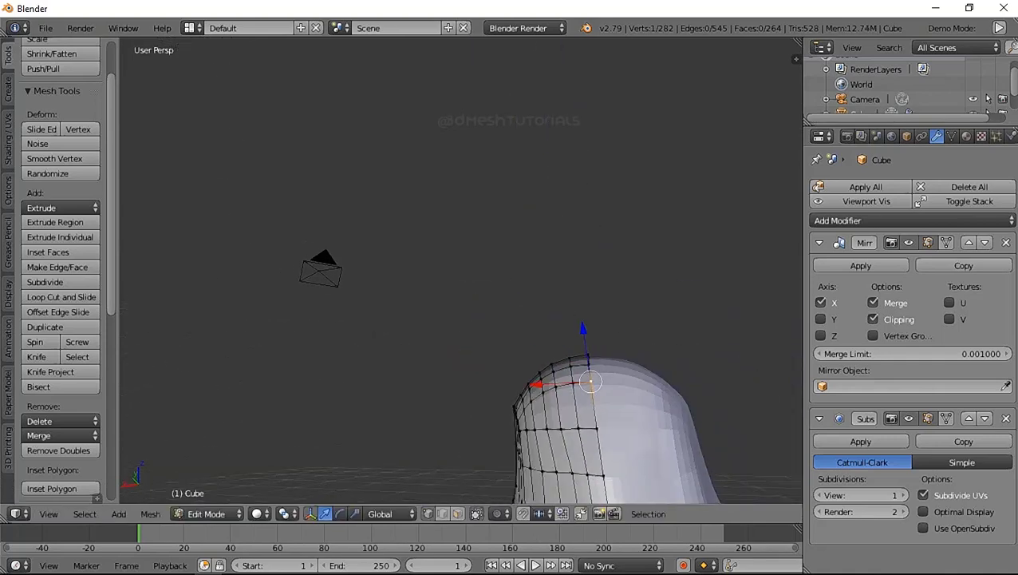
mouse_move(527, 447)
middle_down()
mouse_move(547, 473)
mouse_move(494, 431)
middle_up()
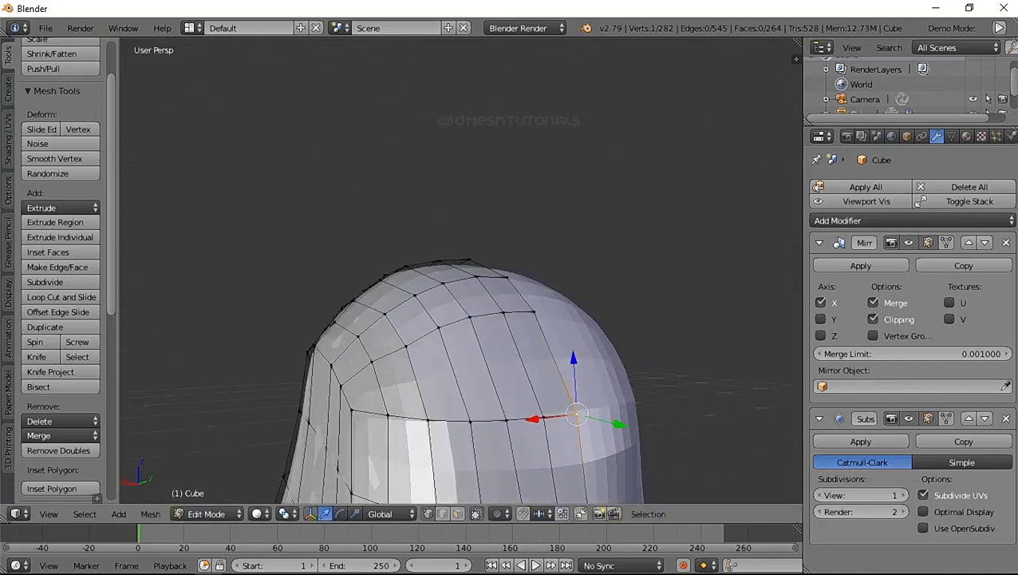
Nudge crown vertices front-to-back along Y, then vertically along Z.
key(g)
key(y)
key(Return)
mouse_move(463, 319)
middle_down()
mouse_move(415, 343)
mouse_move(511, 328)
mouse_move(479, 343)
middle_up()
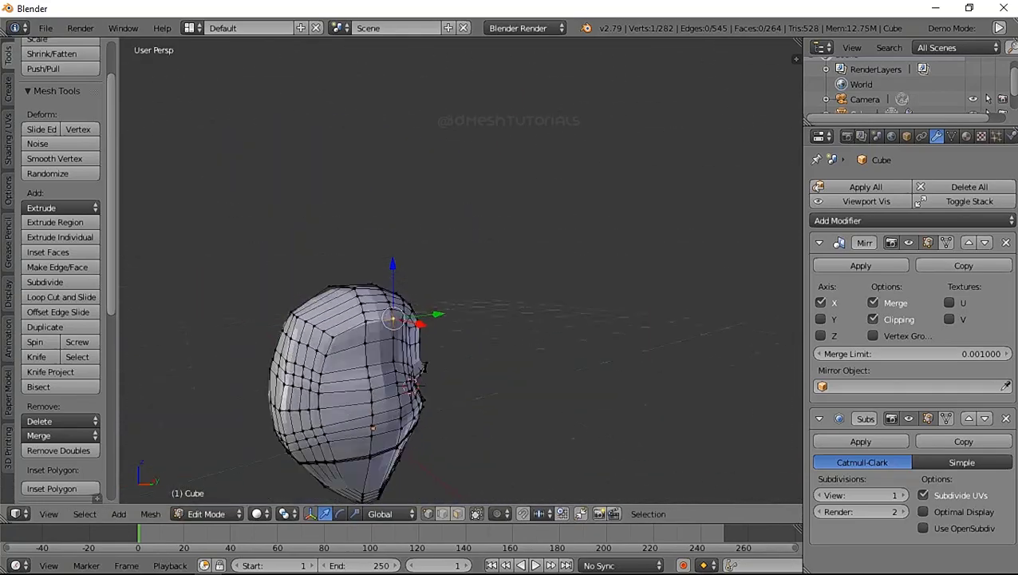
key(g)
key(z)
key(Return)
Push back-of-skull vertices sideways along X to round the rear silhouette.
mouse_move(364, 249)
middle_down()
mouse_move(418, 304)
mouse_move(253, 183)
middle_up()
middle_drag(399, 319, 447, 264)
key(g)
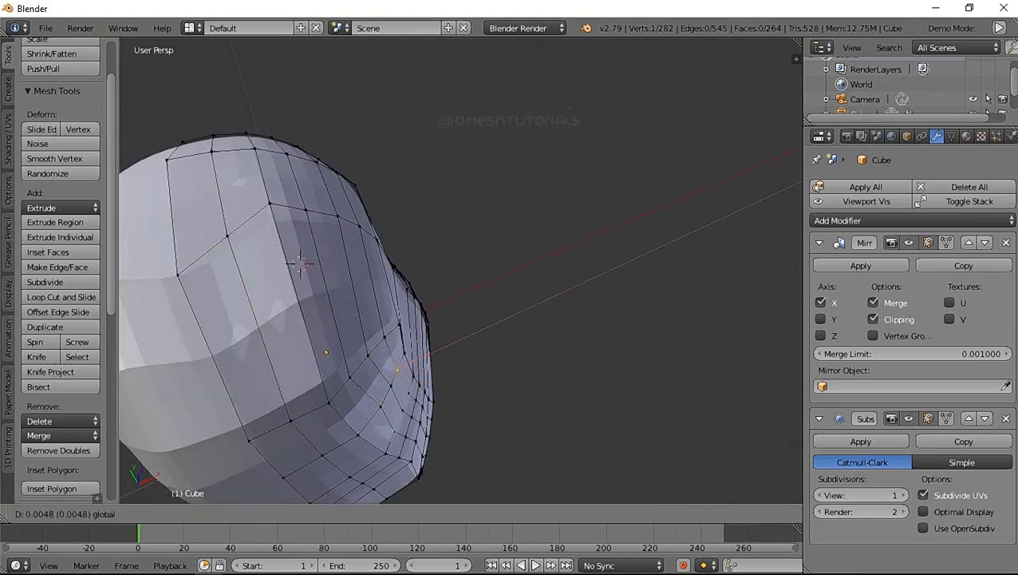
mouse_move(399, 320)
middle_down()
mouse_move(367, 343)
mouse_move(431, 303)
mouse_move(511, 319)
mouse_move(495, 311)
mouse_move(575, 303)
mouse_move(558, 319)
mouse_move(511, 319)
middle_up()
key(Return)
key(g)
key(x)
key(Return)
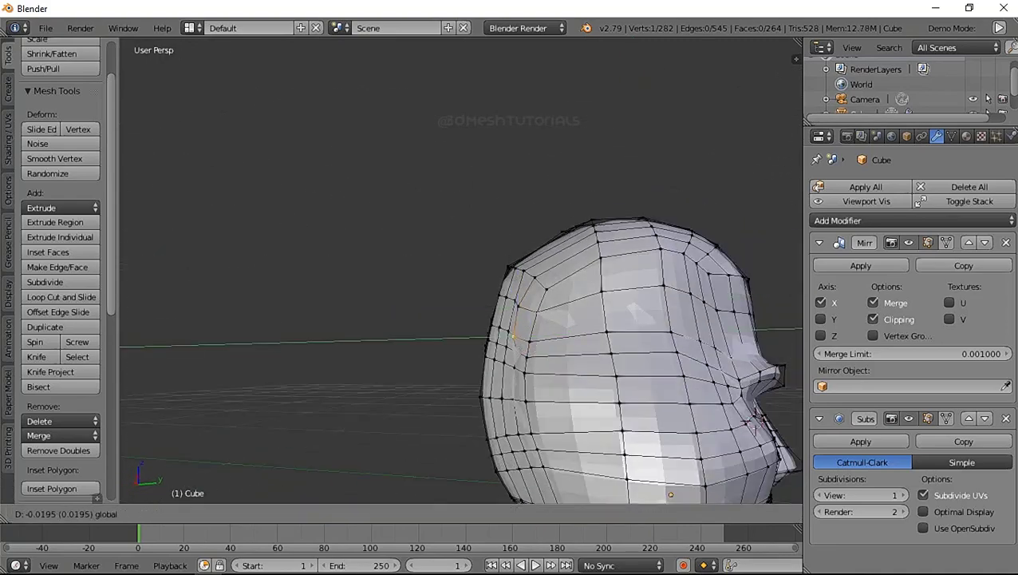
Nudge several vertices on the side of the head, confirming each small move.
key(Return)
scroll(513, 338, up, 3)
scroll(515, 339, up, 3)
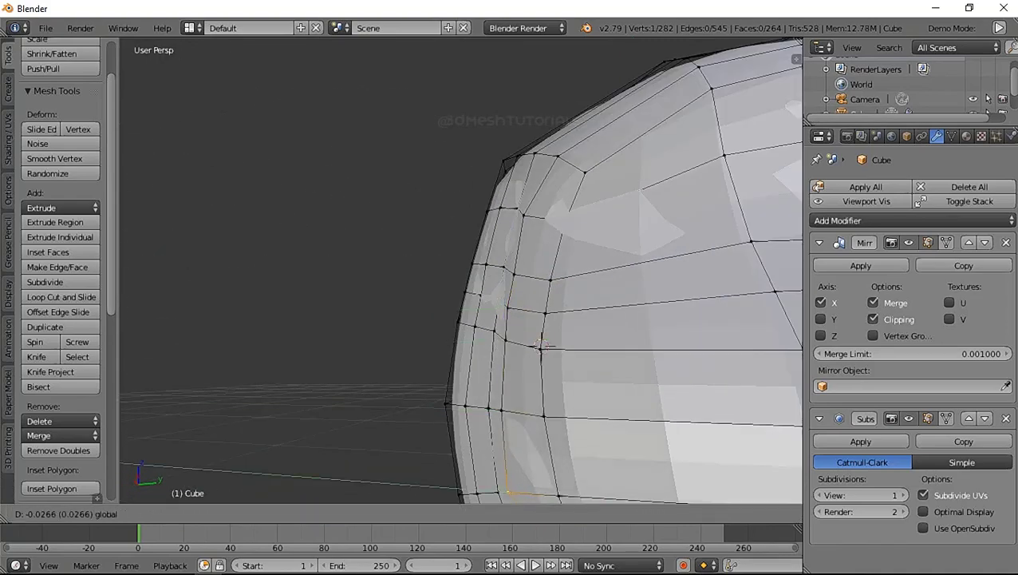
key(Return)
key(g)
key(Return)
mouse_move(541, 346)
middle_down()
mouse_move(547, 311)
mouse_move(559, 311)
mouse_move(399, 315)
mouse_move(478, 303)
middle_up()
key(Return)
key(Return)
scroll(558, 312, down, 3)
key(Return)
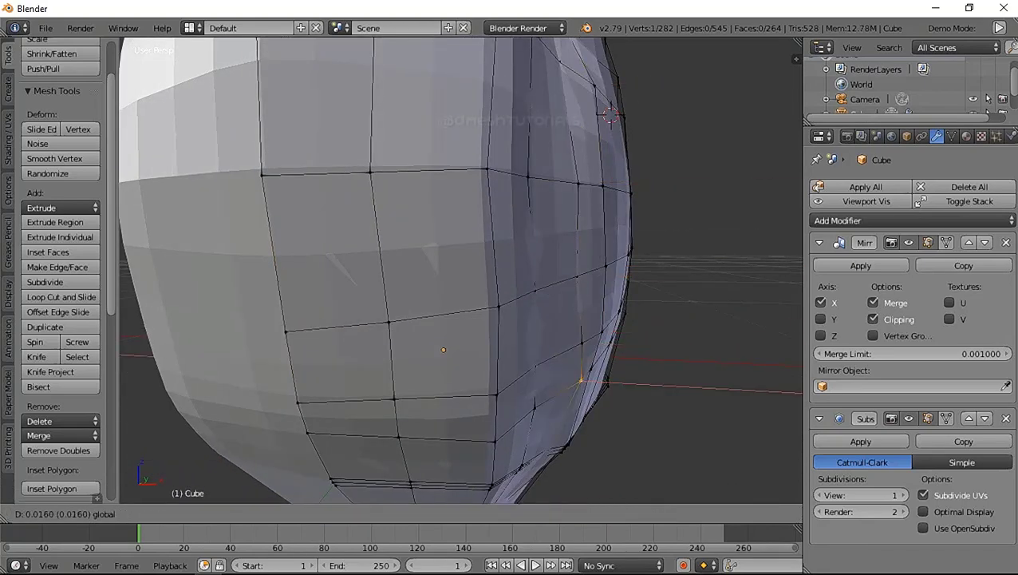
Reposition cheek and jaw-side vertices, checking the lower head from below and the side.
scroll(559, 311, down, 5)
scroll(542, 303, up, 5)
mouse_move(558, 311)
middle_down()
mouse_move(542, 303)
mouse_move(494, 344)
middle_up()
key(Return)
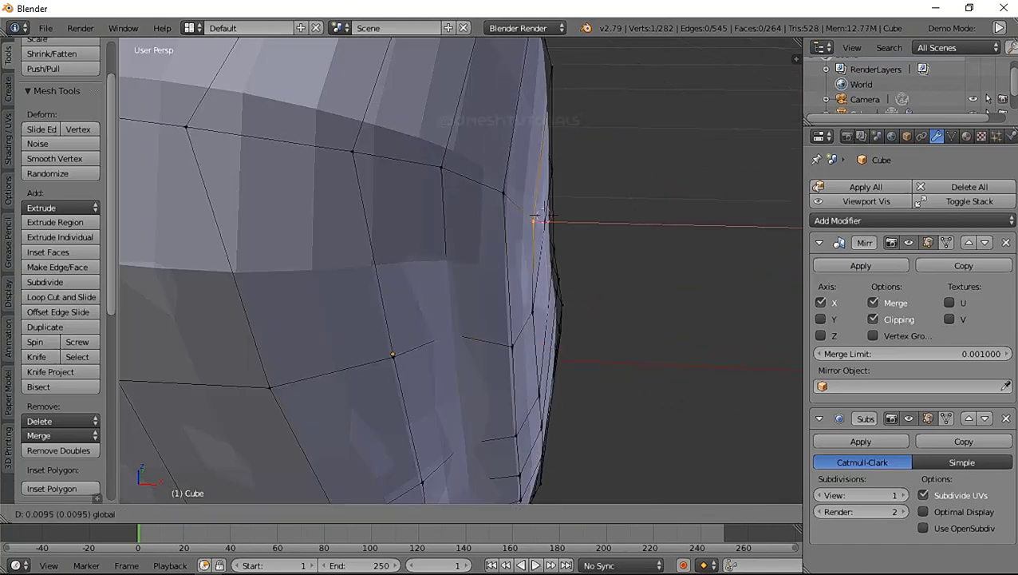
key(Return)
scroll(462, 303, down, 3)
mouse_move(463, 304)
middle_down()
mouse_move(495, 263)
mouse_move(478, 319)
middle_up()
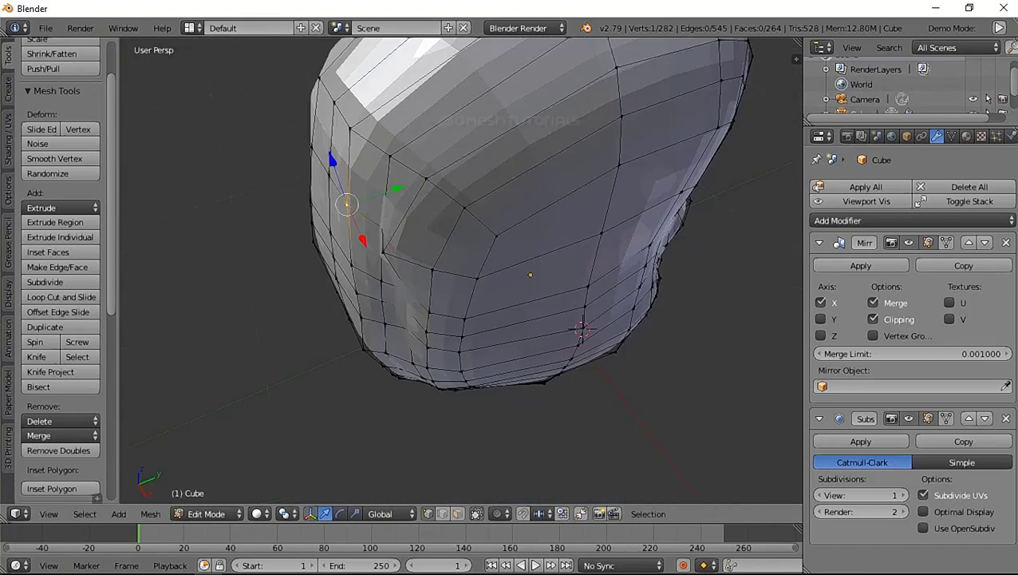
middle_drag(479, 280, 478, 360)
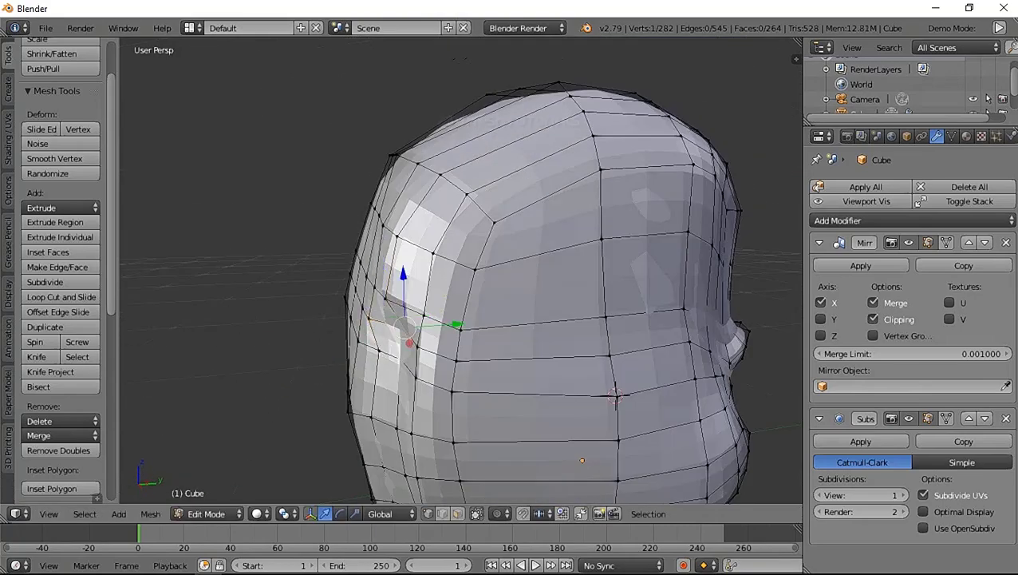
key(Return)
scroll(461, 271, down, 10)
scroll(461, 271, up, 5)
middle_drag(461, 272, 511, 272)
scroll(461, 271, up, 4)
middle_drag(479, 319, 511, 311)
key(Return)
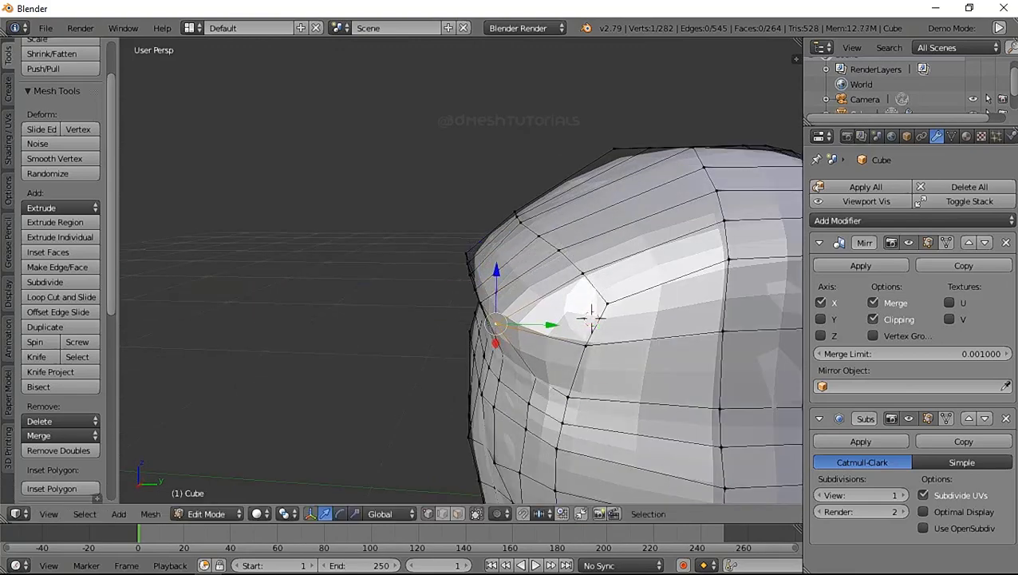
mouse_move(591, 318)
middle_down()
mouse_move(550, 336)
mouse_move(473, 331)
mouse_move(435, 279)
middle_up()
Slide brow and cheekbone vertices front-to-back along Y to shape the cheekbone contour.
key(g)
key(y)
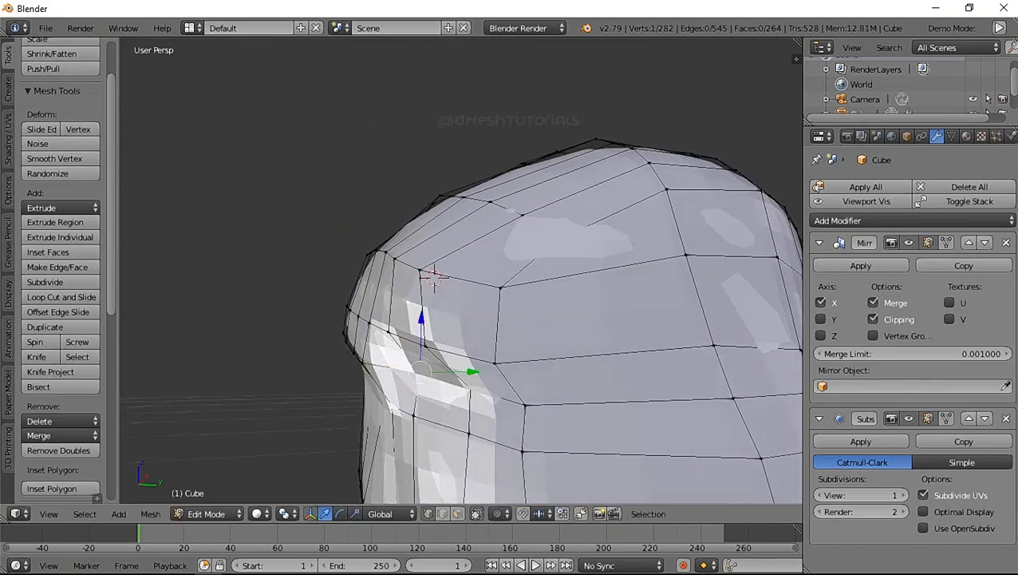
key(g)
key(y)
scroll(461, 271, down, 8)
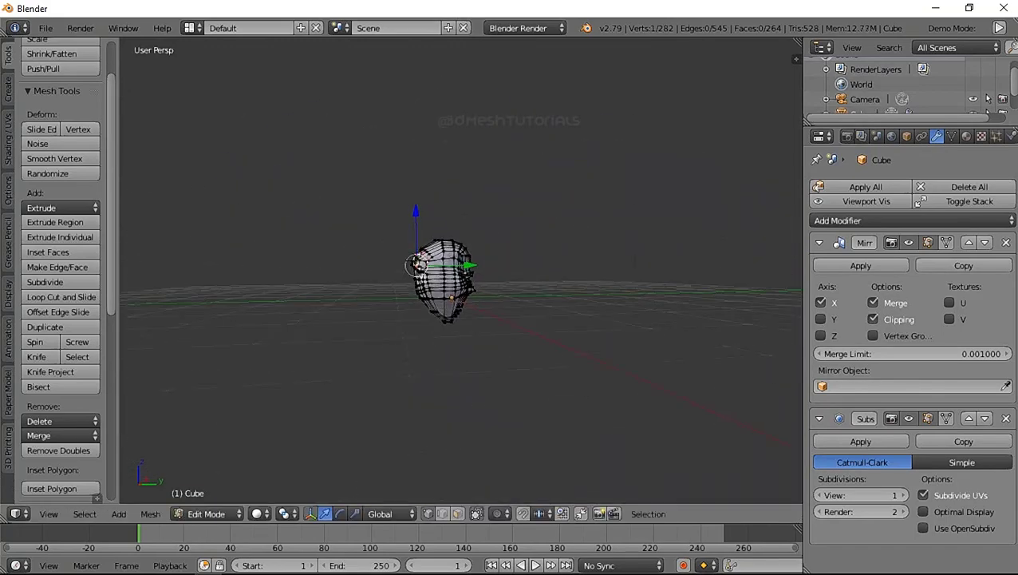
scroll(462, 272, up, 3)
scroll(461, 271, up, 3)
scroll(462, 271, up, 3)
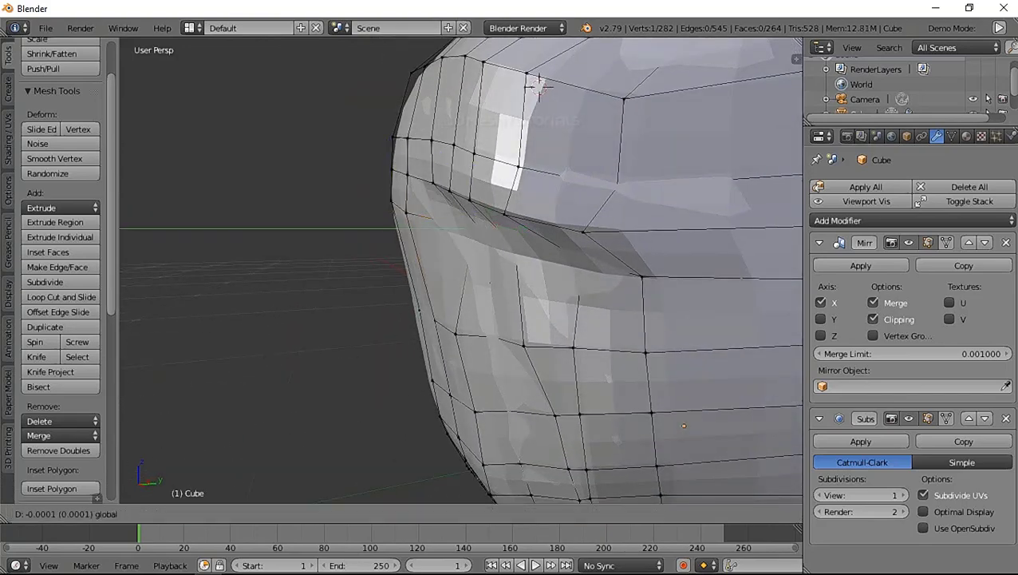
mouse_move(461, 271)
middle_down()
mouse_move(511, 263)
mouse_move(522, 231)
middle_up()
mouse_move(549, 67)
middle_down()
mouse_move(587, 84)
mouse_move(553, 113)
mouse_move(533, 108)
mouse_move(550, 75)
middle_up()
key(g)
key(y)
key(Return)
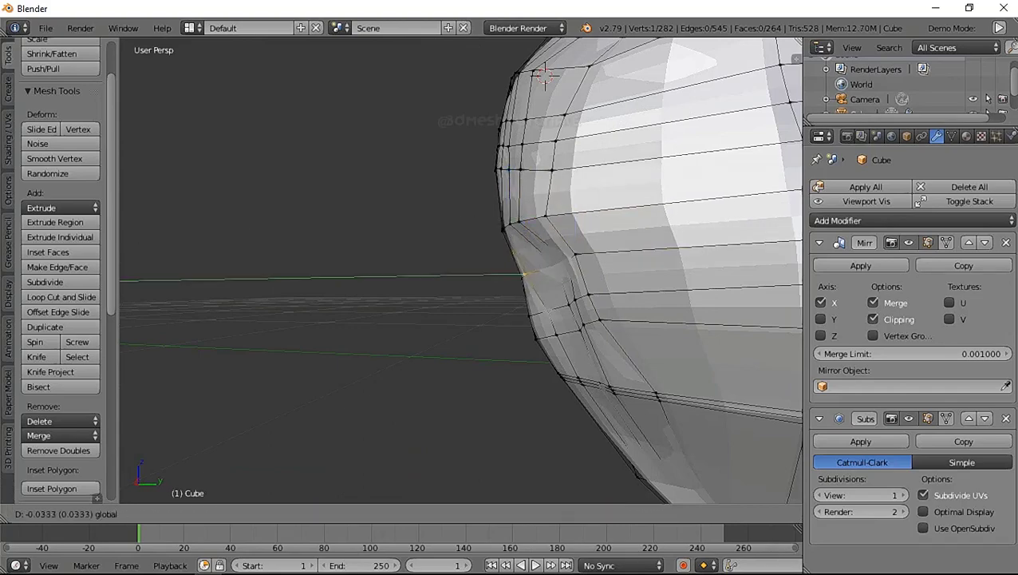
key(g)
key(y)
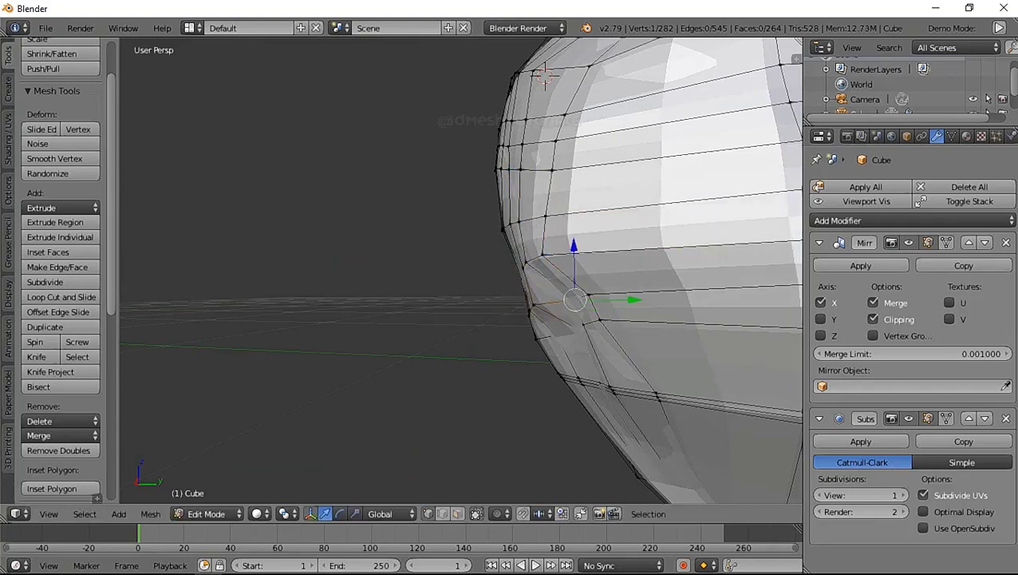
scroll(461, 271, down, 5)
mouse_move(479, 272)
middle_down()
mouse_move(583, 275)
mouse_move(447, 271)
mouse_move(479, 275)
middle_up()
scroll(462, 271, up, 2)
scroll(462, 271, down, 3)
Delete the selected lower-face faces and two faces on the front of the head.
scroll(461, 271, up, 5)
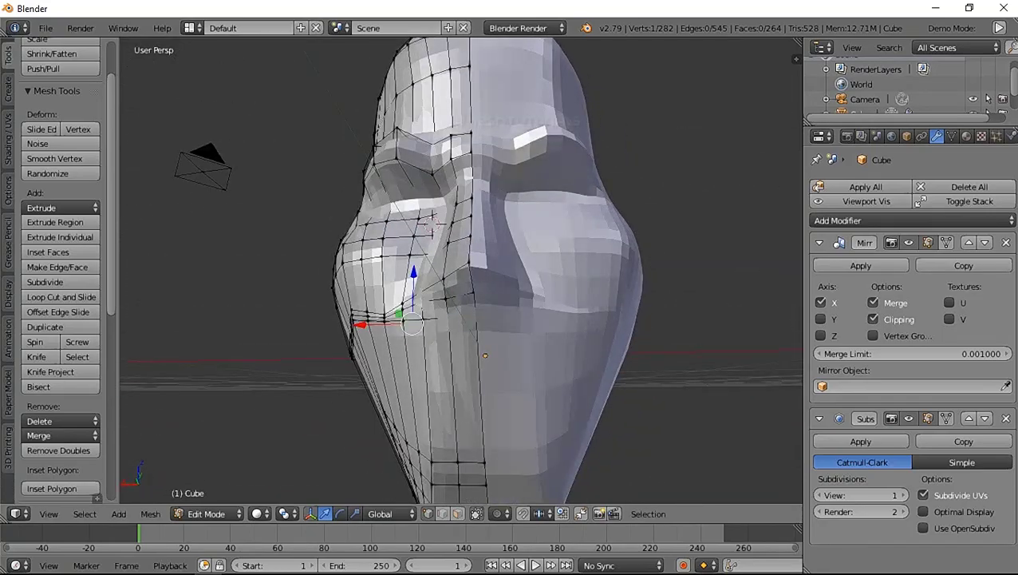
scroll(431, 226, down, 2)
drag(435, 363, 587, 503)
click(39, 420)
click(56, 264)
scroll(528, 234, down, 2)
mouse_move(478, 271)
middle_down()
mouse_move(528, 234)
mouse_move(491, 226)
middle_up()
right_click(492, 226)
click(39, 420)
click(56, 264)
Delete the vertical face loop down the head's middle, then remove the left half.
mouse_move(479, 271)
middle_down()
mouse_move(592, 92)
mouse_move(519, 240)
middle_up()
right_click(592, 91)
alt+right_click(579, 227)
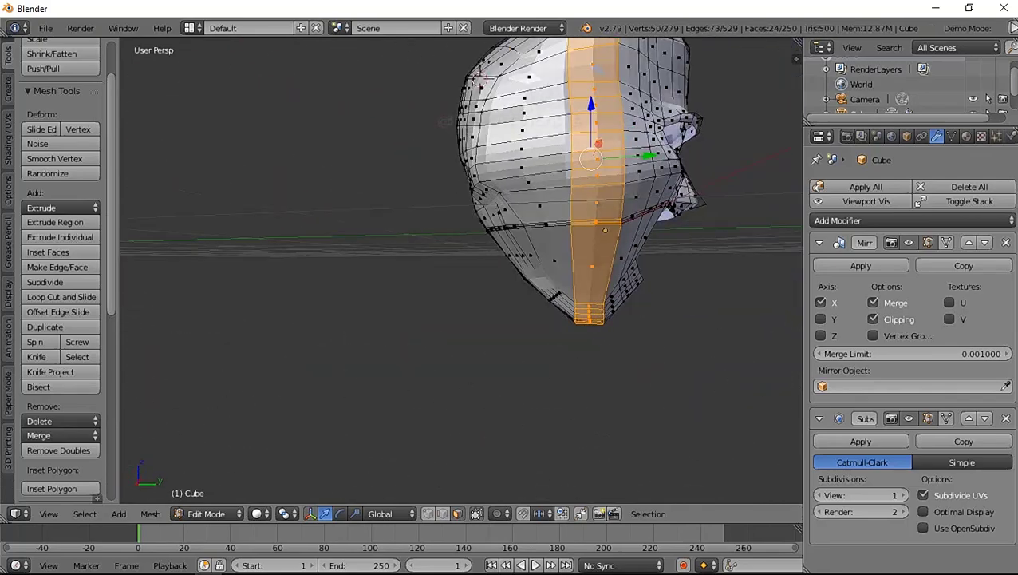
click(39, 420)
click(56, 263)
middle_drag(479, 271, 558, 239)
key(l)
key(x)
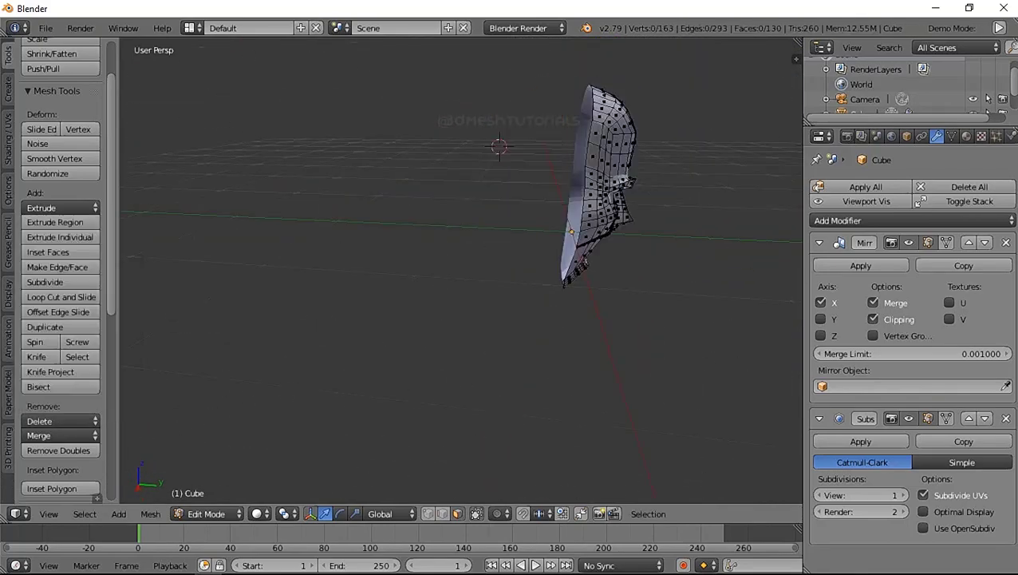
Select vertices near the mouth opening and adjust their position.
mouse_move(479, 239)
middle_down()
mouse_move(415, 239)
mouse_move(383, 159)
mouse_move(375, 184)
middle_up()
scroll(478, 239, up, 3)
mouse_move(410, 339)
middle_down()
mouse_move(447, 264)
mouse_move(415, 319)
middle_up()
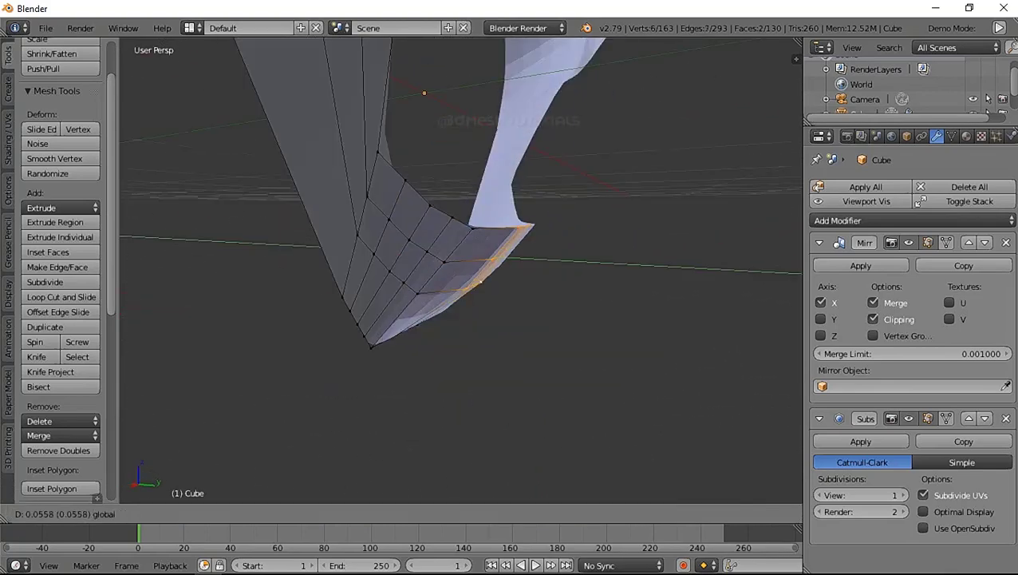
shift+right_click(414, 355)
middle_drag(415, 355, 437, 356)
scroll(459, 271, down, 5)
mouse_move(459, 271)
middle_down()
mouse_move(447, 239)
mouse_move(416, 469)
middle_up()
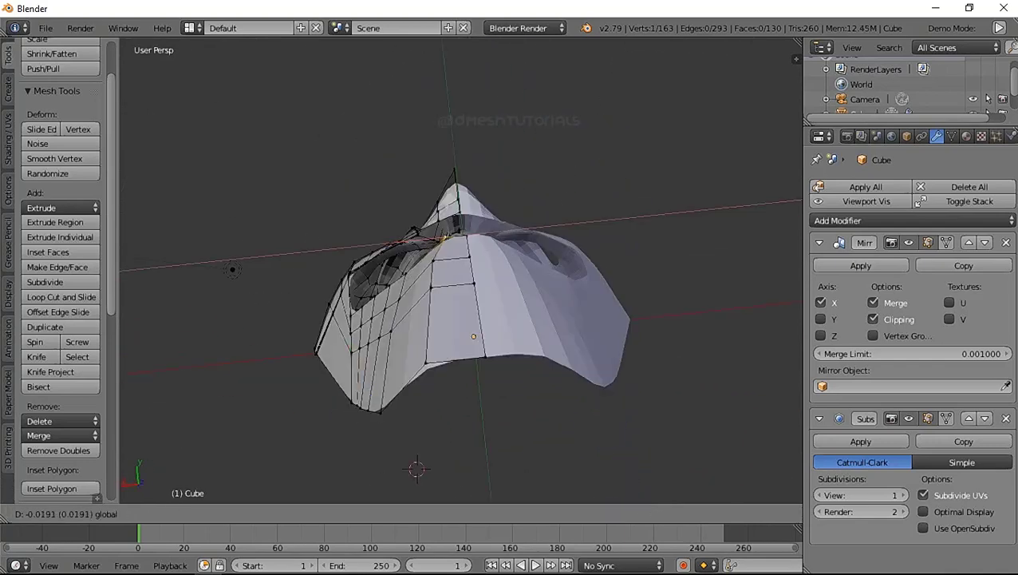
key(Escape)
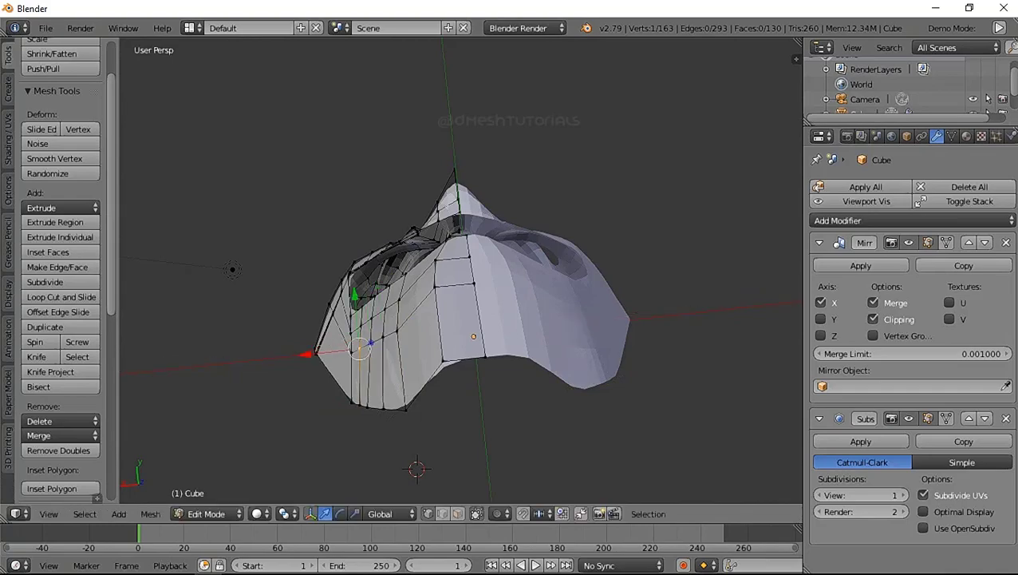
middle_drag(416, 469, 431, 264)
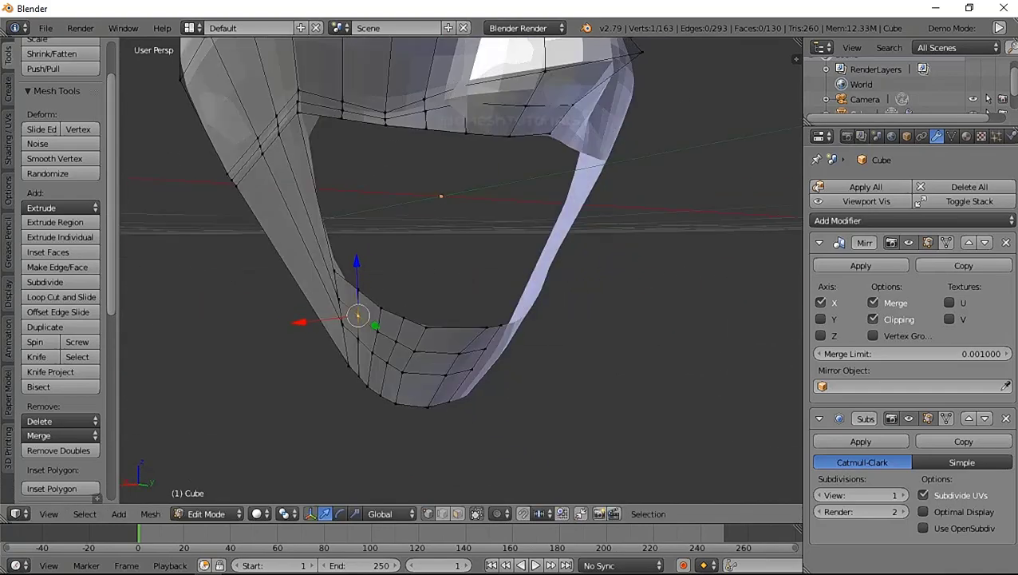
middle_drag(431, 335, 430, 263)
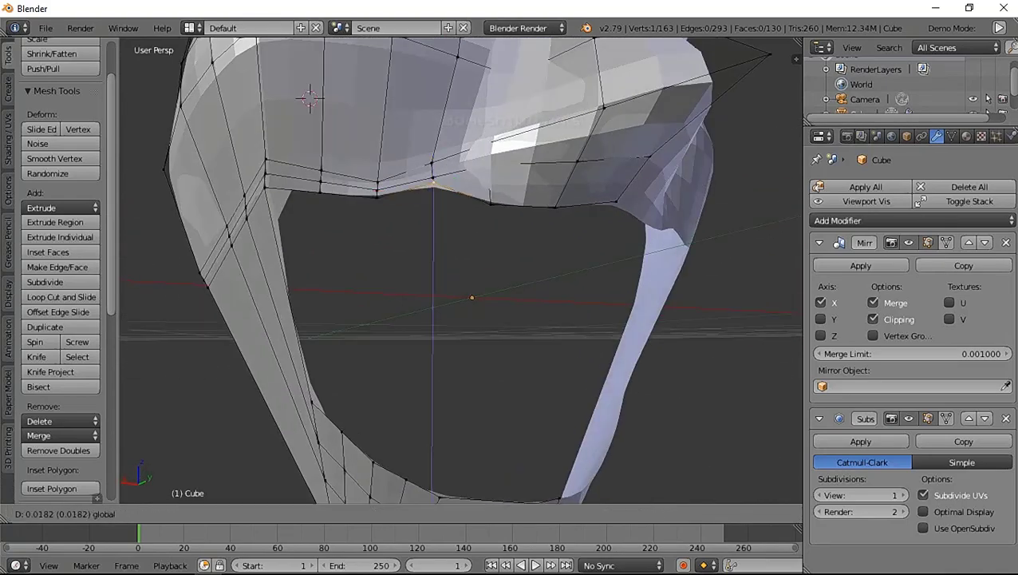
key(Return)
mouse_move(462, 270)
middle_down()
mouse_move(479, 200)
mouse_move(478, 239)
mouse_move(604, 267)
middle_up()
Move the mouth-corner vertex twice to reshape the corner of the mouth opening.
key(g)
key(Return)
scroll(461, 272, up, 3)
key(g)
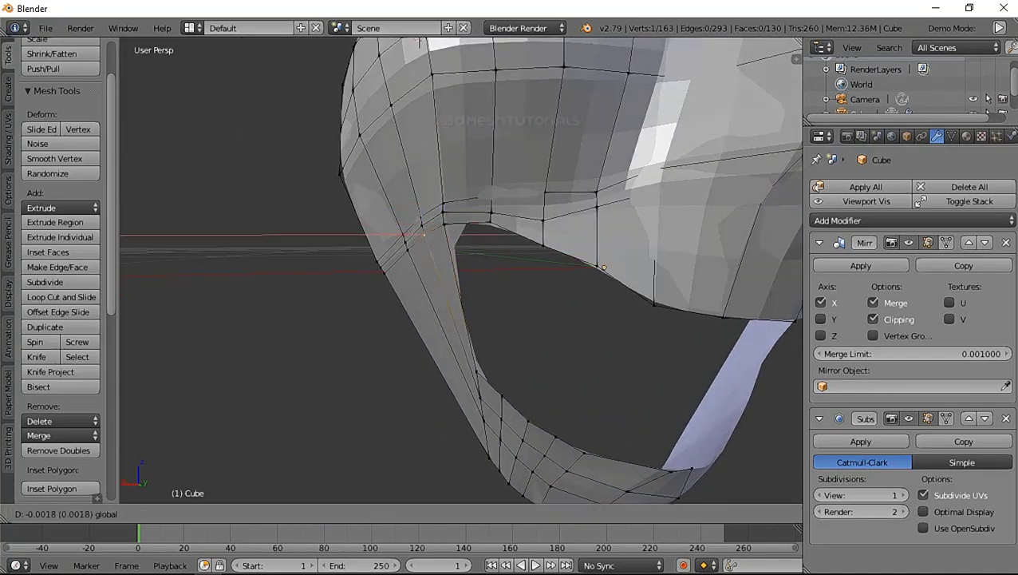
click(604, 267)
middle_drag(461, 271, 511, 175)
key(g)
click(483, 395)
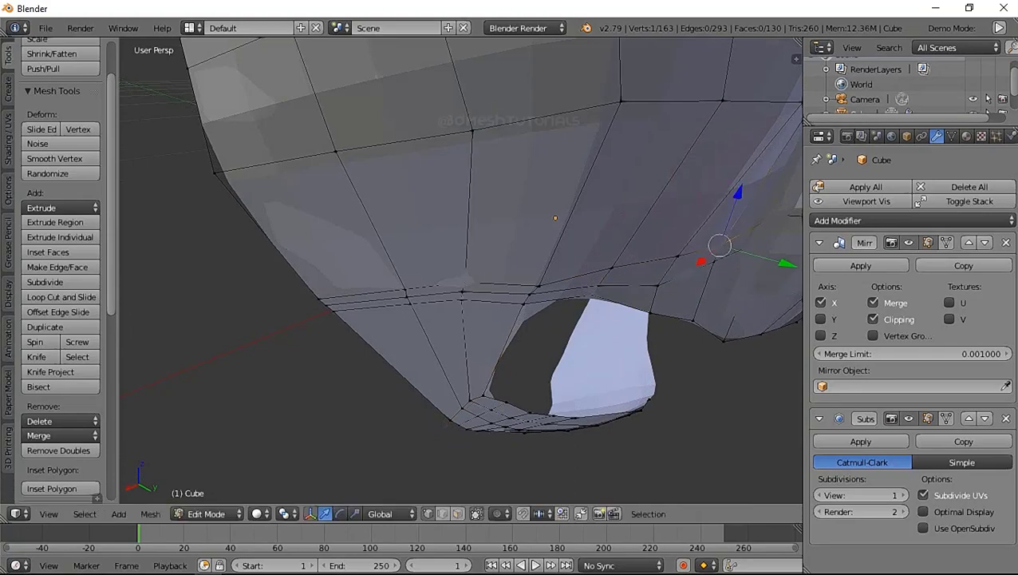
middle_drag(511, 239, 479, 263)
middle_drag(512, 209, 479, 160)
right_click(435, 123)
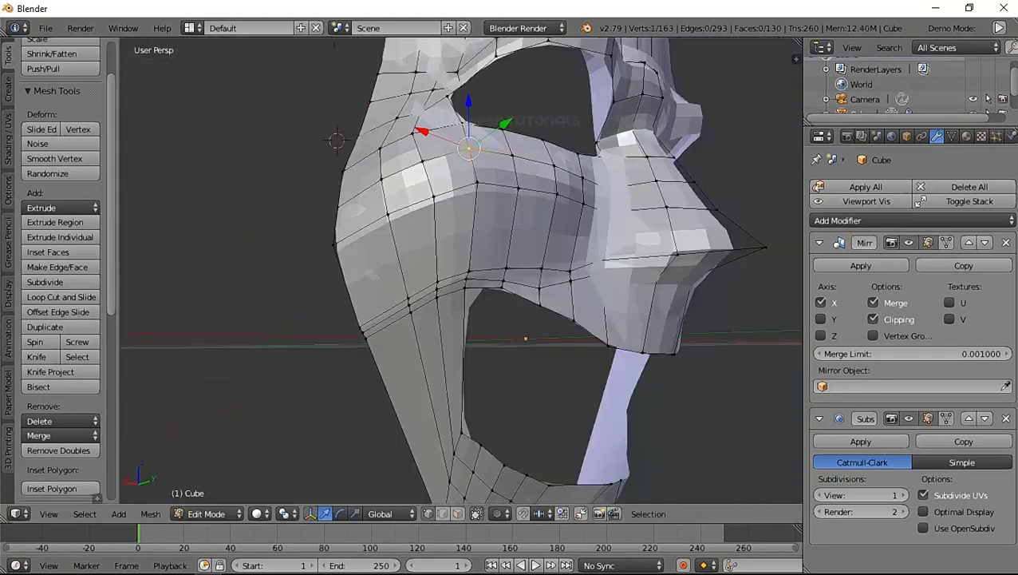
mouse_move(435, 124)
middle_down()
mouse_move(658, 262)
mouse_move(533, 404)
mouse_move(533, 350)
mouse_move(342, 276)
mouse_move(455, 305)
middle_up()
Move the selected vertices into place, then select a single forehead vertex.
key(g)
key(Return)
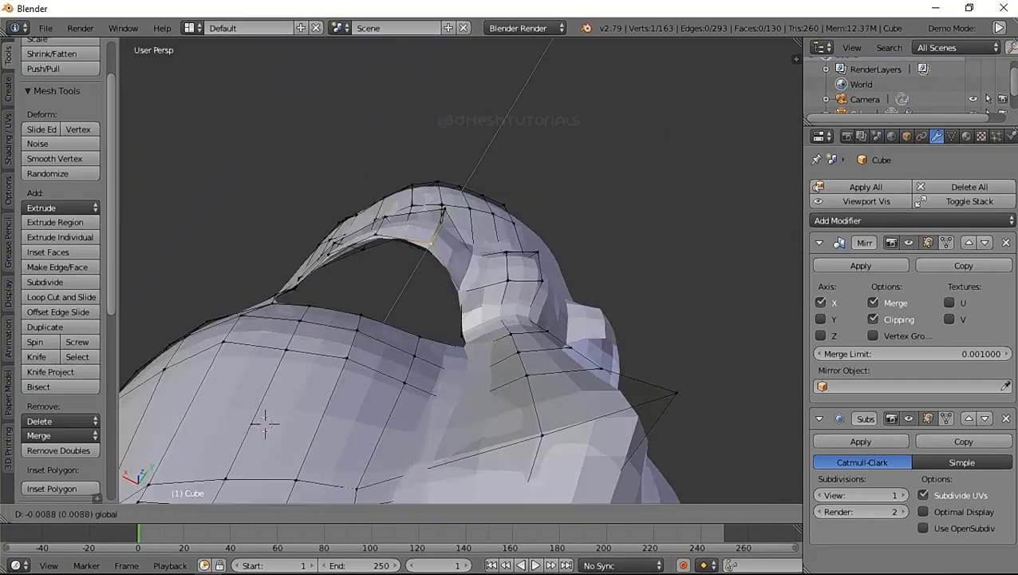
key(Return)
scroll(458, 271, down, 5)
mouse_move(455, 306)
middle_down()
mouse_move(511, 306)
mouse_move(447, 306)
mouse_move(511, 305)
mouse_move(446, 306)
mouse_move(511, 306)
mouse_move(479, 305)
mouse_move(511, 322)
mouse_move(487, 305)
mouse_move(558, 306)
middle_up()
right_click(307, 276)
scroll(399, 271, up, 2)
scroll(461, 272, up, 4)
middle_drag(415, 240, 447, 240)
scroll(415, 170, down, 3)
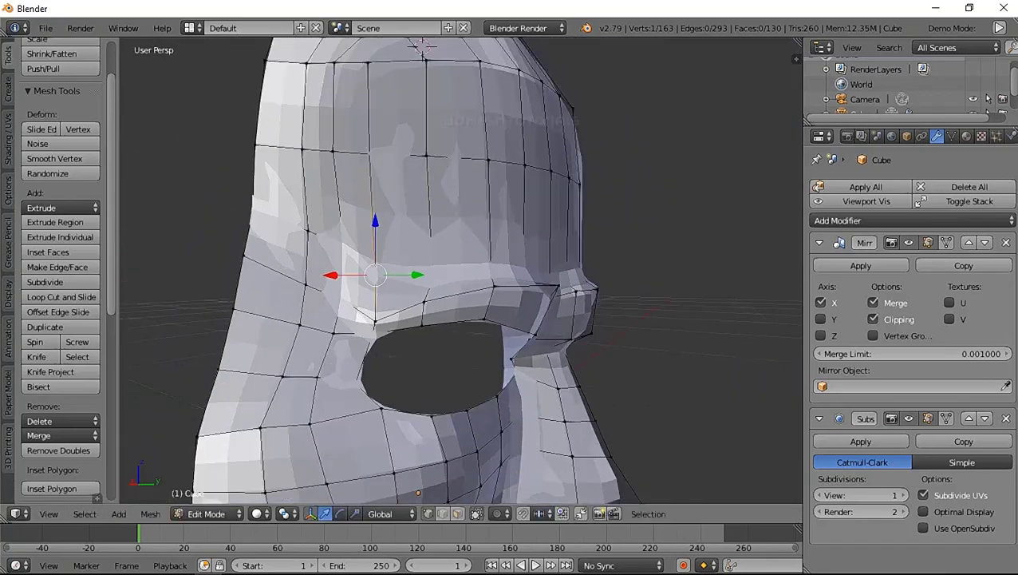
scroll(415, 170, down, 2)
Add an edge loop near the brow and reposition its vertex from the front.
right_click(496, 306)
scroll(496, 305, up, 5)
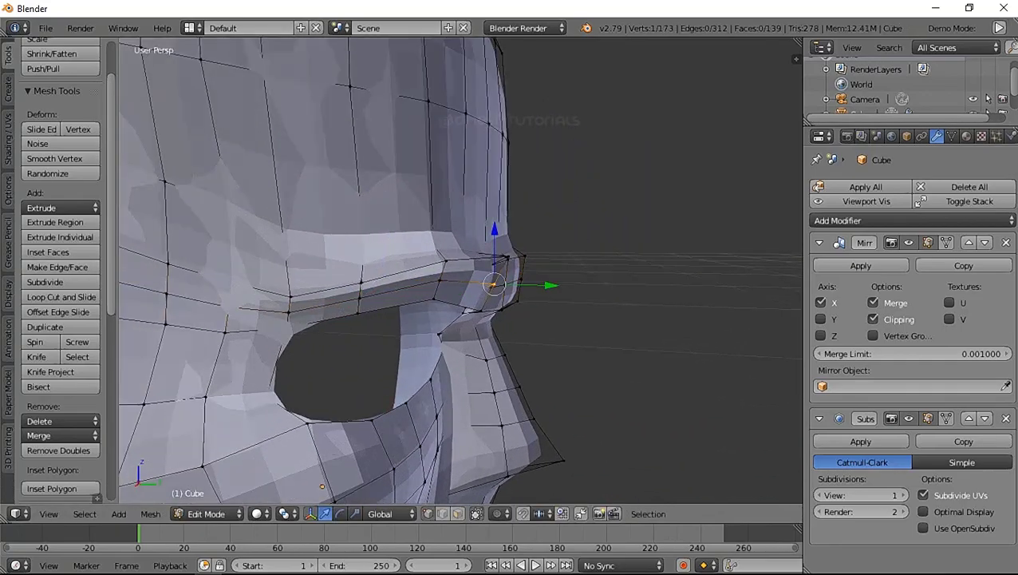
scroll(401, 325, up, 2)
middle_drag(344, 363, 308, 349)
scroll(307, 348, up, 2)
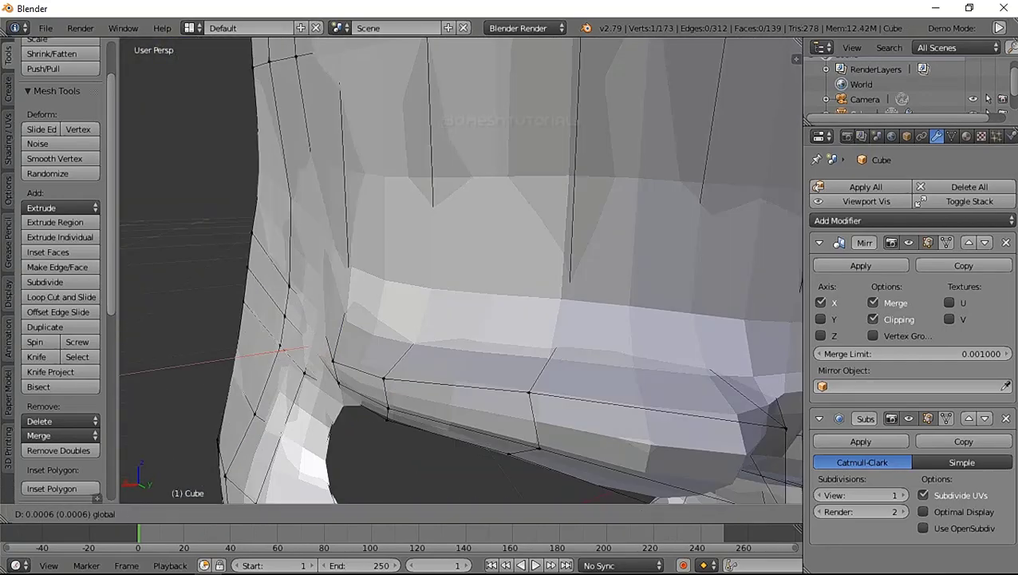
click(252, 325)
scroll(253, 326, down, 4)
middle_drag(252, 326, 190, 228)
scroll(190, 229, up, 2)
scroll(190, 228, up, 2)
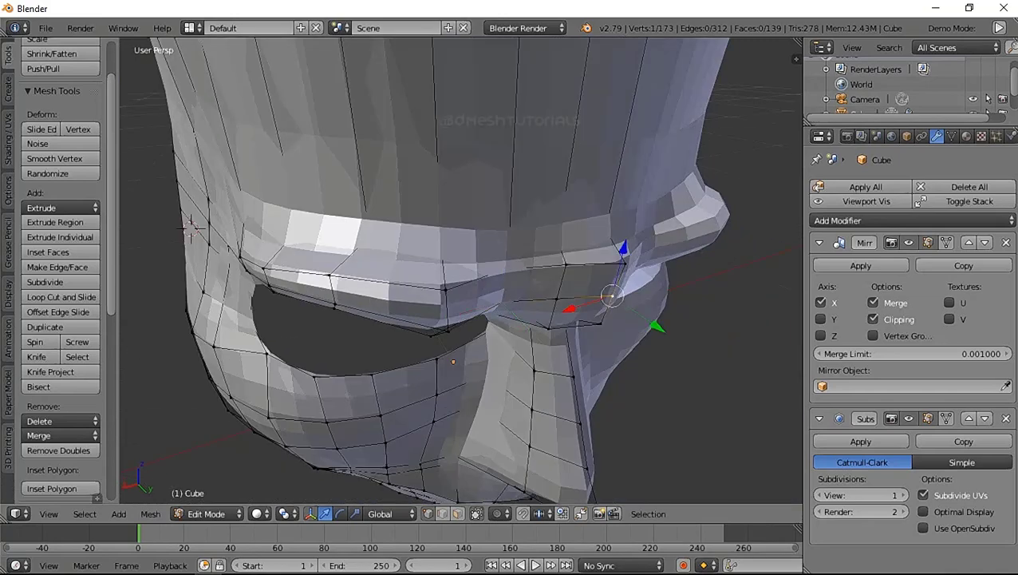
middle_drag(461, 271, 399, 271)
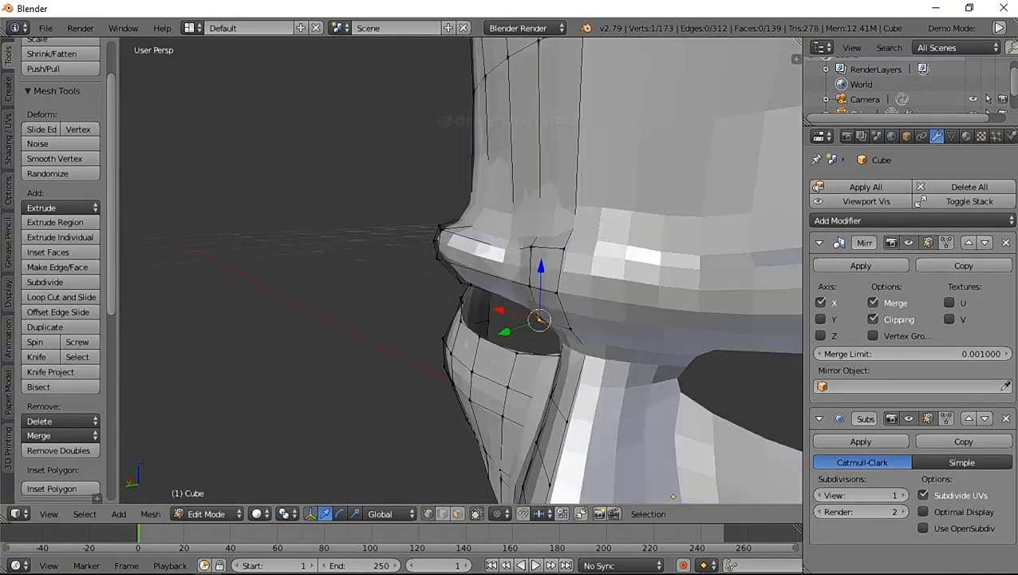
scroll(461, 271, down, 4)
middle_drag(461, 271, 423, 271)
scroll(461, 272, up, 3)
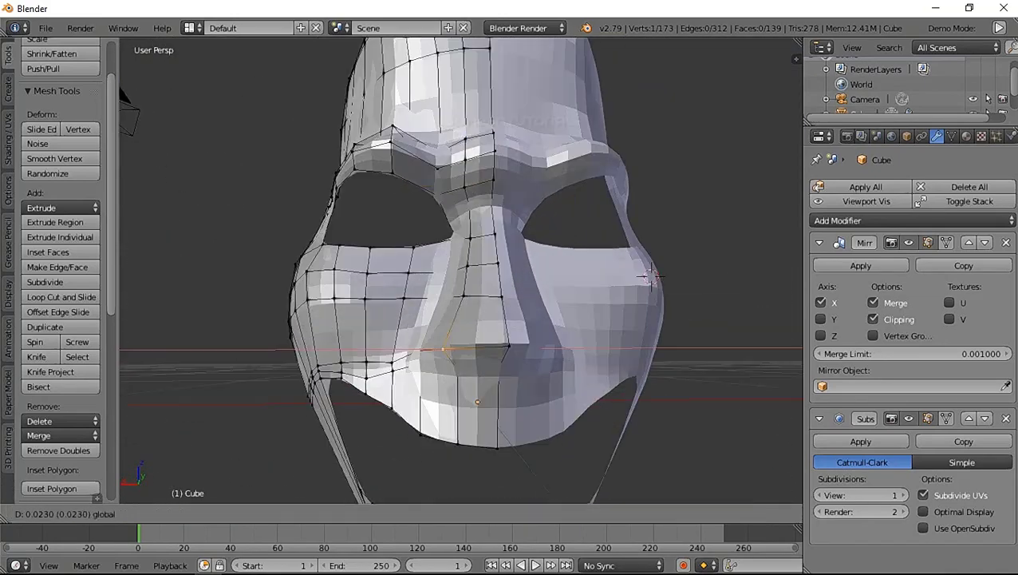
click(651, 277)
mouse_move(650, 277)
middle_down()
mouse_move(743, 185)
mouse_move(792, 265)
mouse_move(573, 283)
mouse_move(569, 192)
mouse_move(479, 200)
middle_up()
Nudge several more vertices around the nose and eye area, checking from steeper angles.
key(g)
click(792, 265)
scroll(718, 272, up, 3)
click(573, 283)
scroll(573, 283, down, 3)
click(568, 191)
key(KP_Decimal)
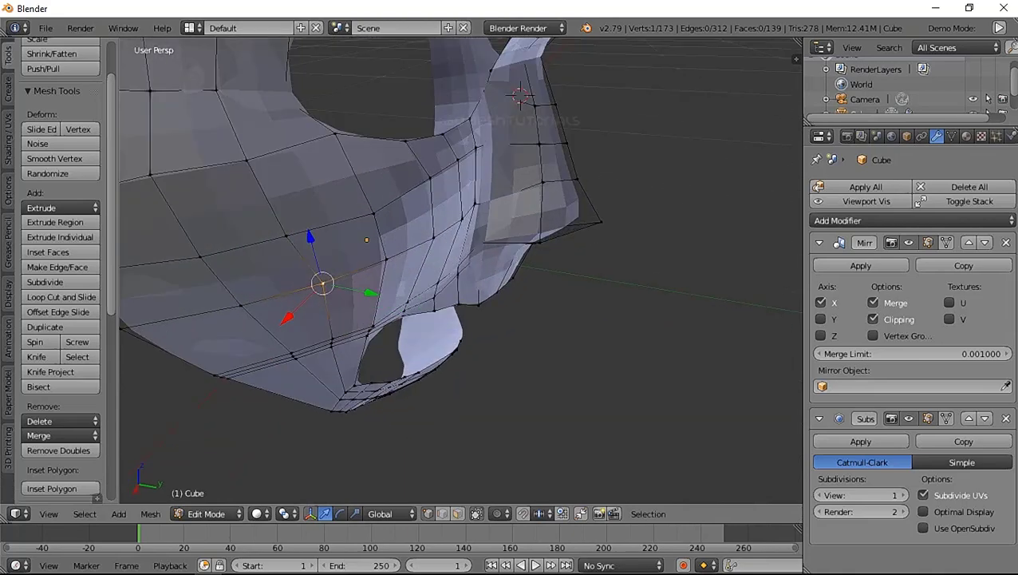
key(g)
middle_drag(459, 319, 574, 287)
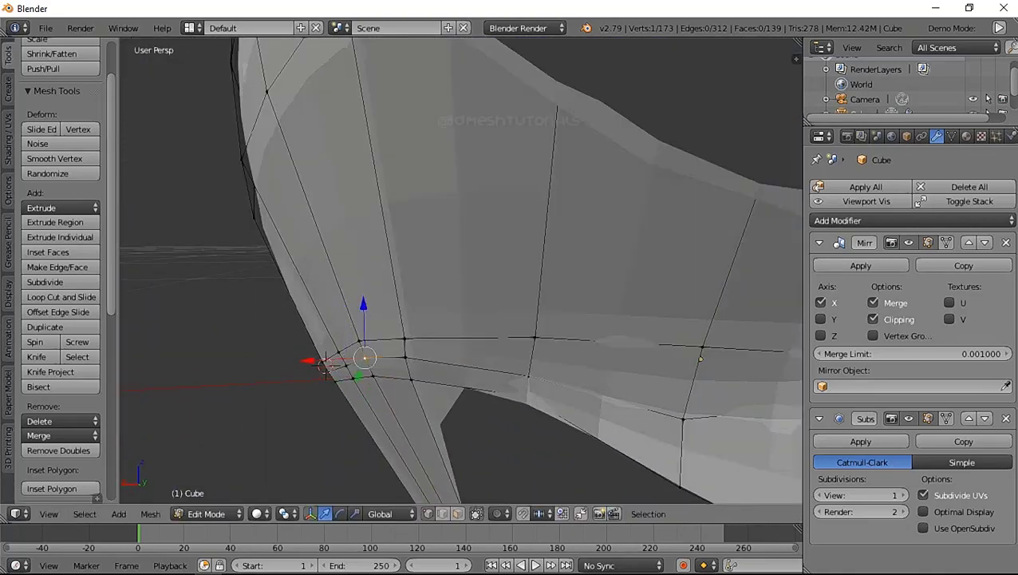
mouse_move(459, 319)
middle_down()
mouse_move(534, 304)
mouse_move(479, 316)
mouse_move(498, 311)
middle_up()
key(Return)
scroll(459, 319, down, 5)
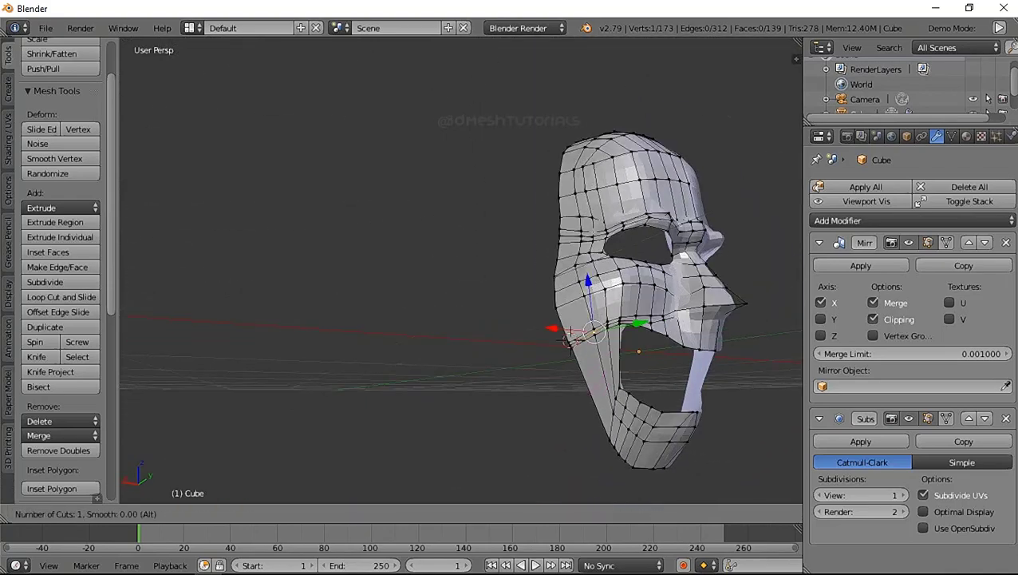
Add an edge loop across the mask and reposition its vertices in wireframe view.
click(568, 339)
scroll(568, 339, down, 4)
middle_drag(568, 339, 479, 336)
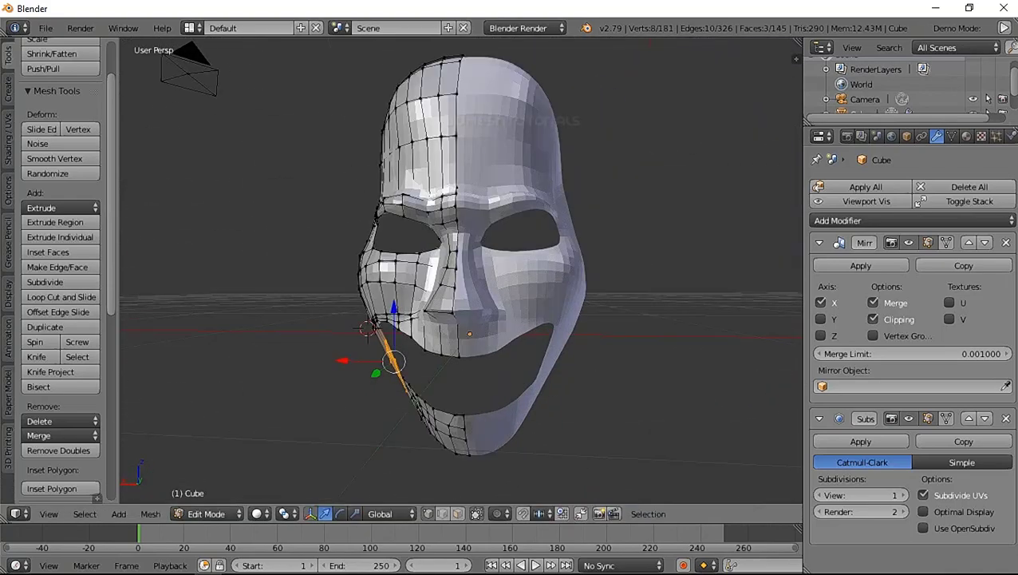
key(z)
middle_drag(461, 271, 511, 263)
scroll(461, 271, up, 4)
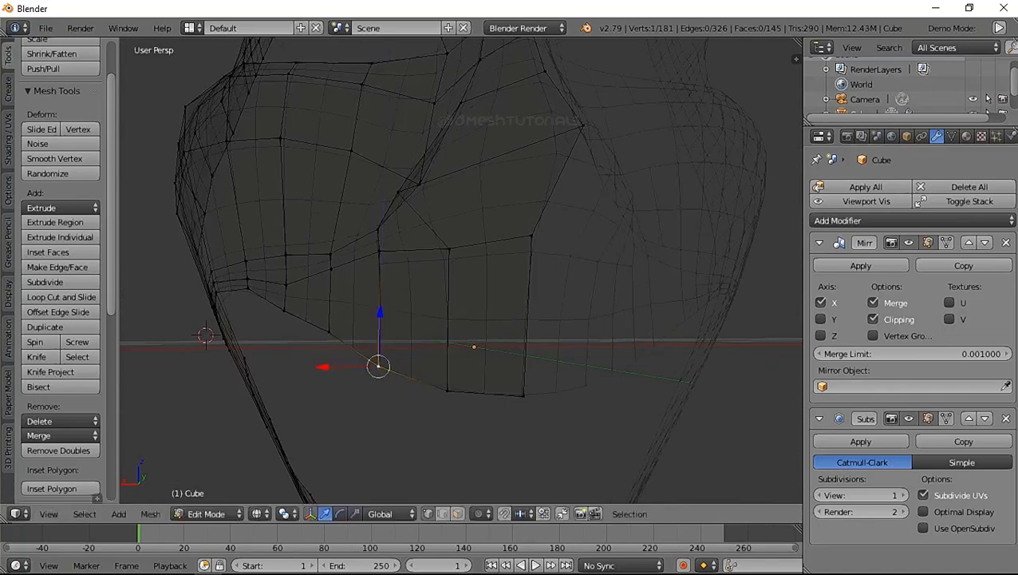
key(Return)
Inspect the new loop from several angles, then return to solid shading.
scroll(458, 272, down, 2)
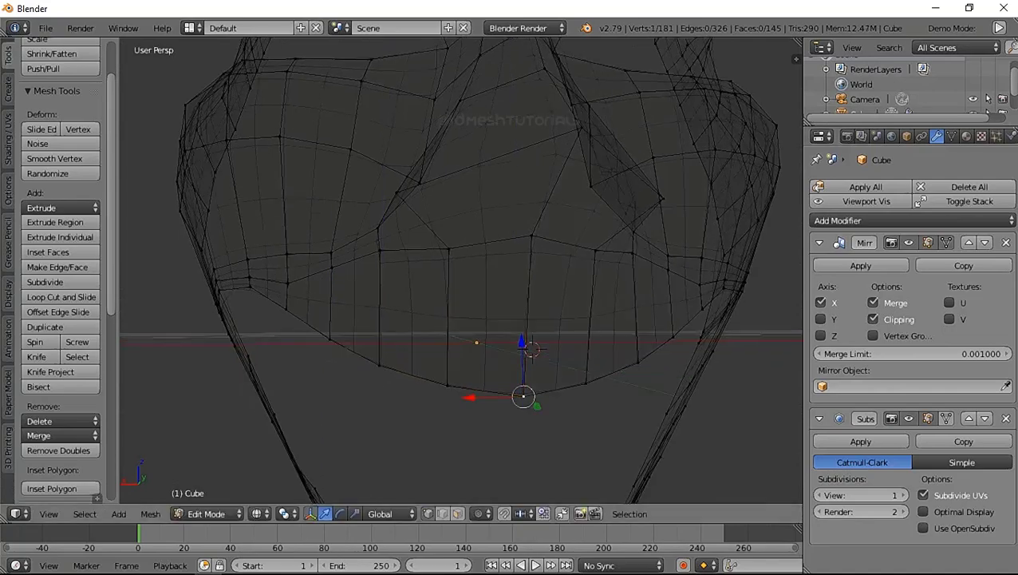
middle_drag(459, 271, 503, 215)
mouse_move(241, 130)
middle_down()
mouse_move(275, 206)
mouse_move(285, 152)
mouse_move(224, 164)
middle_up()
key(z)
scroll(461, 279, down, 5)
scroll(461, 279, up, 2)
scroll(460, 279, up, 2)
scroll(461, 279, up, 3)
scroll(460, 279, up, 2)
Cut a centred edge loop above the mouth, bringing the half mesh to 191 vertices.
click(431, 313)
right_click(431, 312)
middle_drag(430, 312, 495, 313)
scroll(460, 280, down, 2)
scroll(461, 279, up, 3)
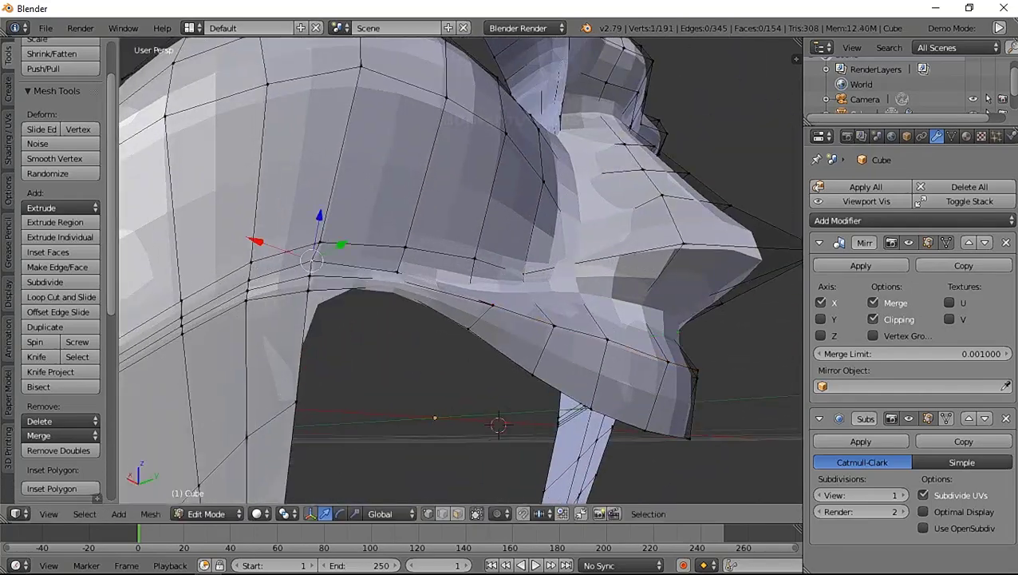
middle_drag(460, 279, 447, 207)
right_click(315, 287)
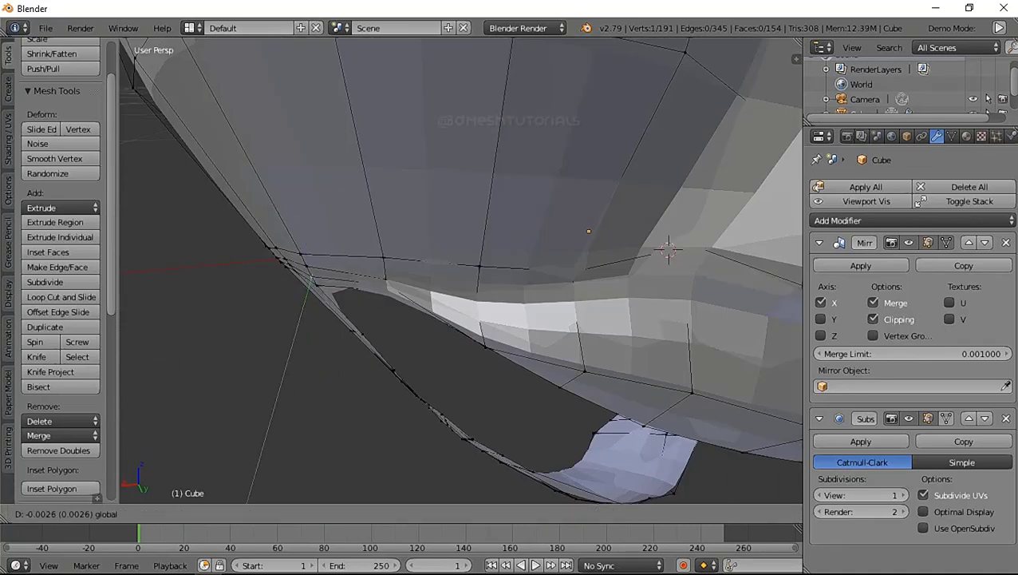
scroll(461, 279, down, 3)
middle_drag(460, 280, 460, 239)
scroll(461, 279, up, 2)
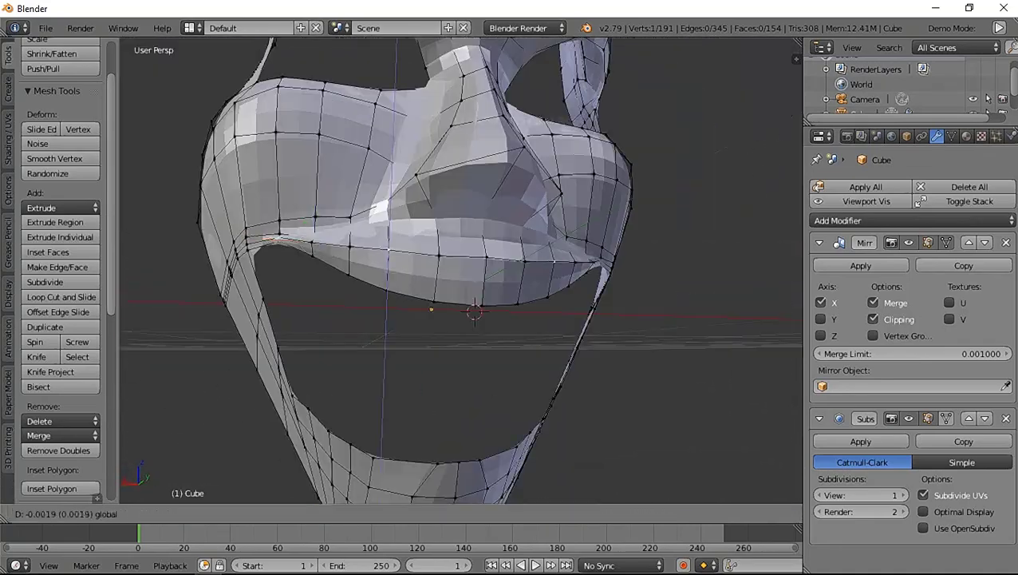
mouse_move(461, 279)
middle_down()
mouse_move(526, 279)
mouse_move(462, 271)
middle_up()
scroll(460, 279, down, 4)
Return to object mode and apply smooth shading to the mask.
key(Tab)
scroll(60, 239, up, 3)
click(41, 263)
scroll(460, 279, down, 4)
scroll(461, 280, up, 2)
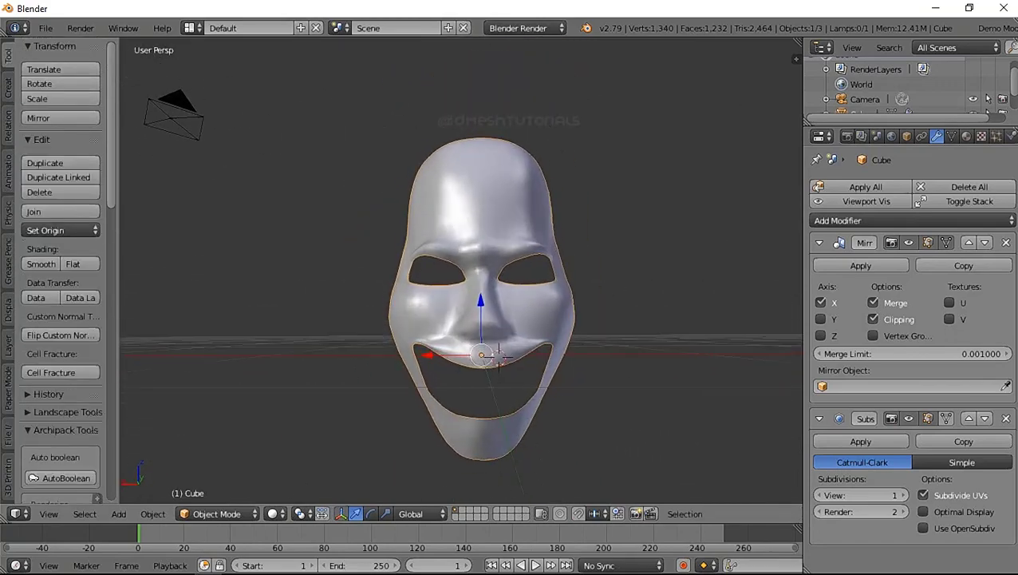
Select the whole mask mesh and unwrap it into a UV layout.
key(Tab)
key(a)
click(150, 513)
key(Escape)
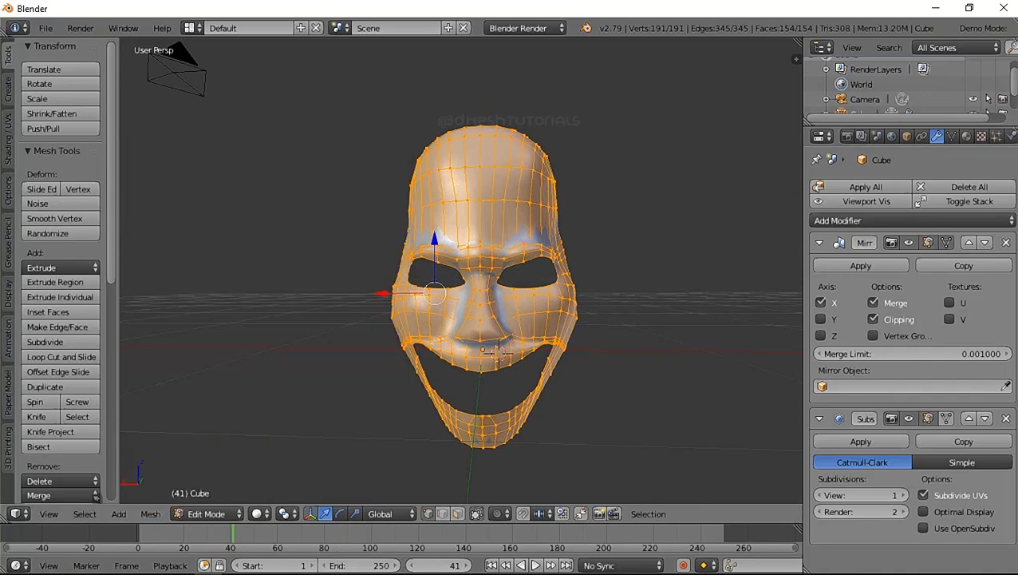
key(shift+F10)
scroll(461, 271, up, 4)
scroll(461, 271, down, 2)
scroll(462, 271, up, 2)
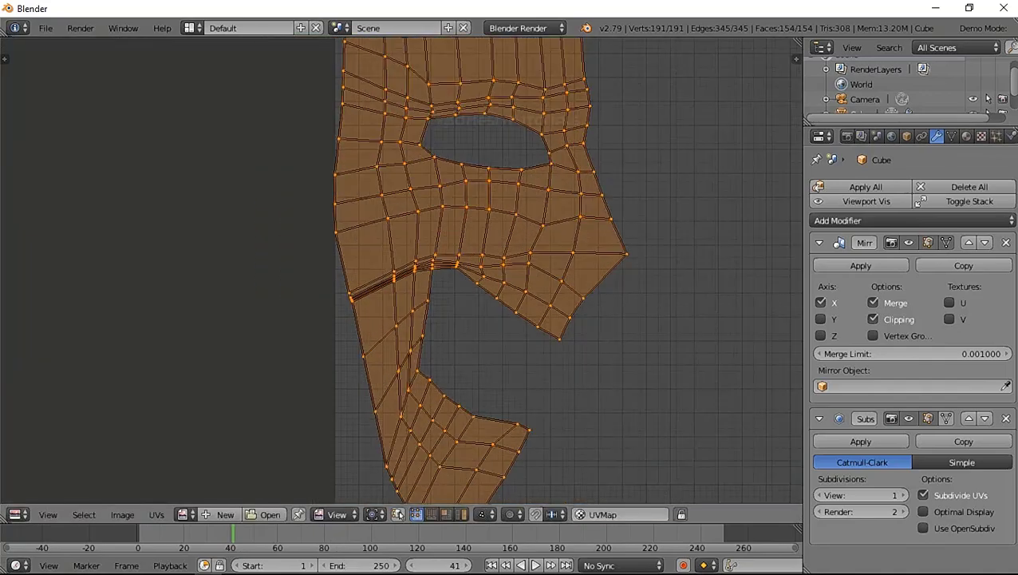
scroll(461, 272, down, 2)
Re-unwrap the mask and switch the area to the UV editor to display the layout.
click(14, 514)
click(68, 496)
click(150, 513)
key(Escape)
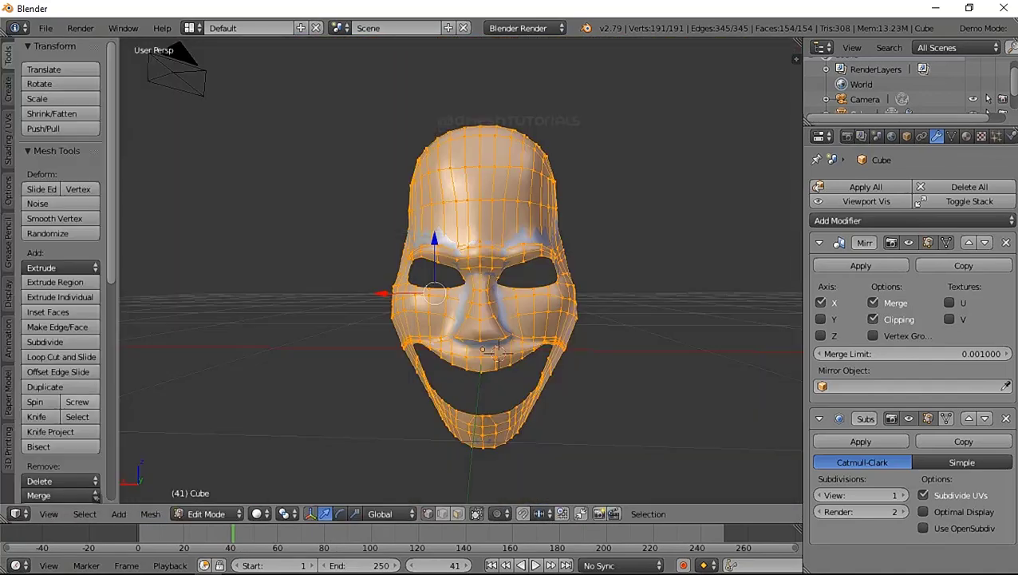
key(shift+F10)
click(14, 518)
click(40, 553)
click(150, 513)
key(Escape)
click(14, 513)
click(56, 395)
Move and scale the UV island into the image area, then export it as MASK.png.
key(g)
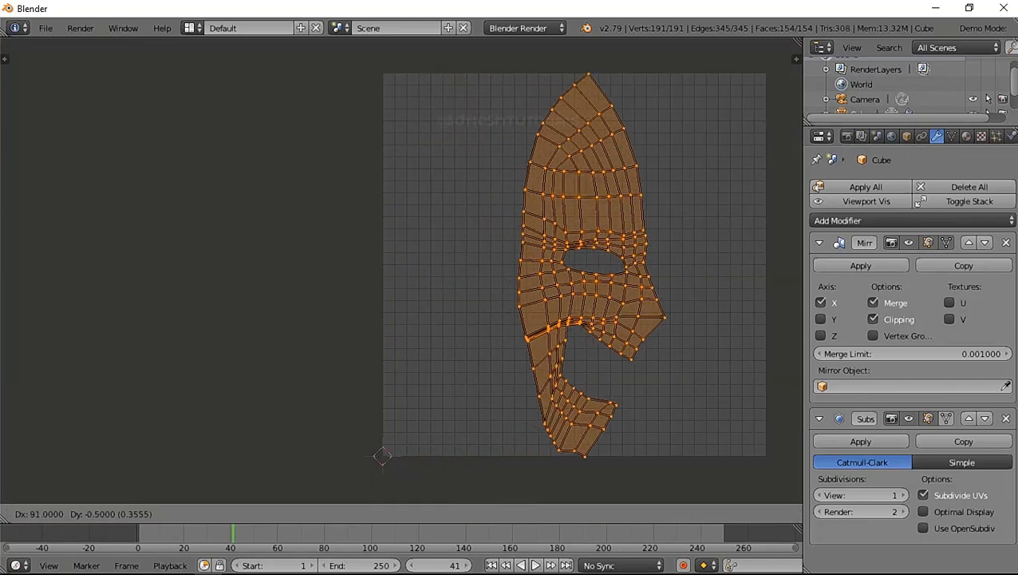
key(Return)
key(s)
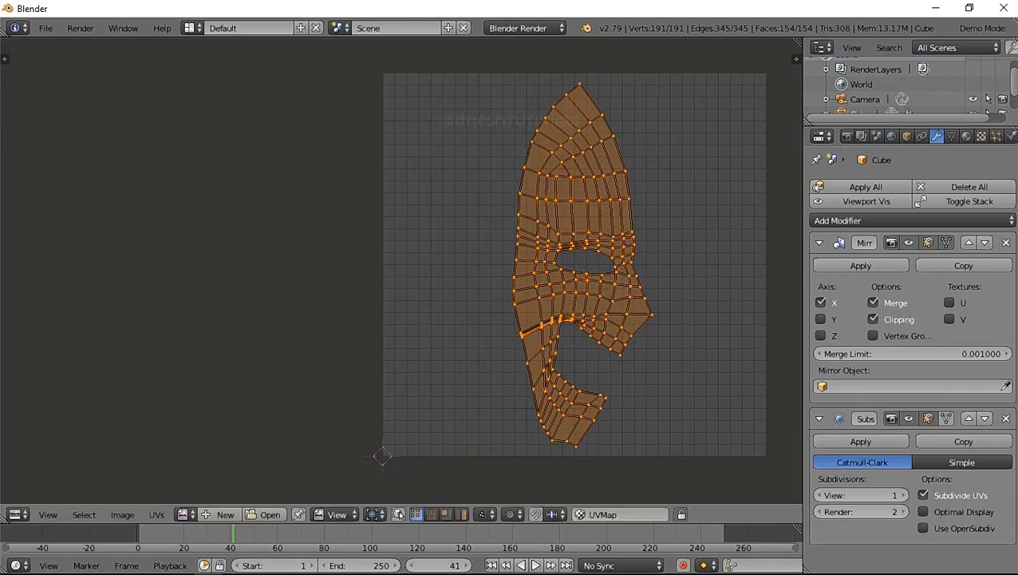
click(157, 514)
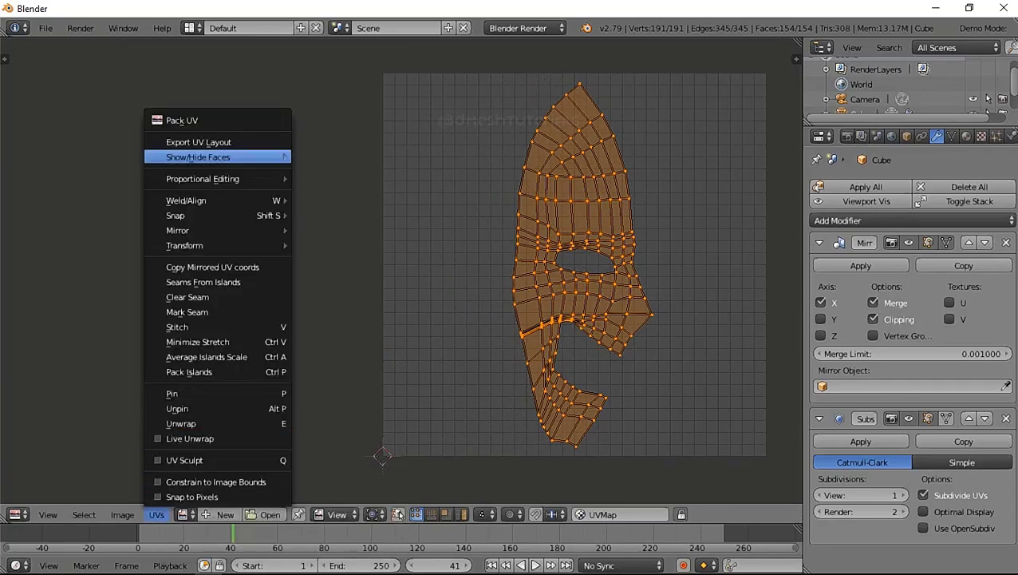
click(199, 142)
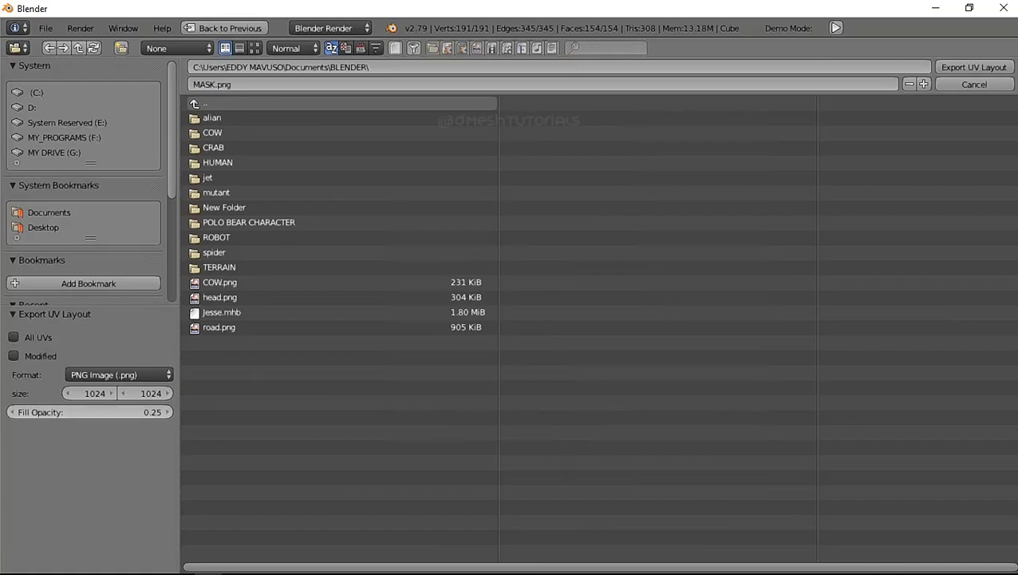
key(Return)
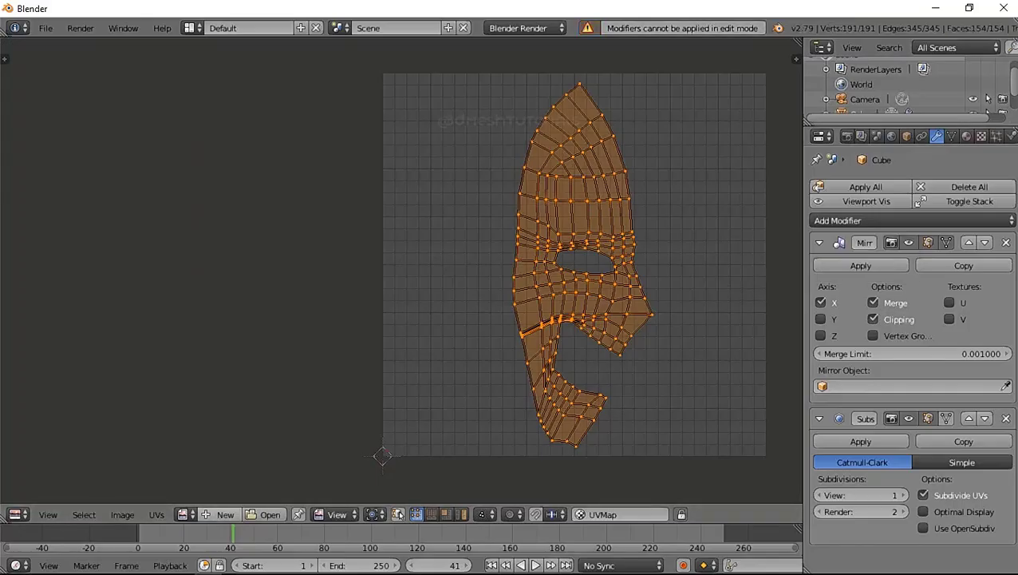
In object mode, add a new image texture to the mask's material and open its image browser.
click(16, 514)
click(45, 470)
click(206, 513)
click(215, 496)
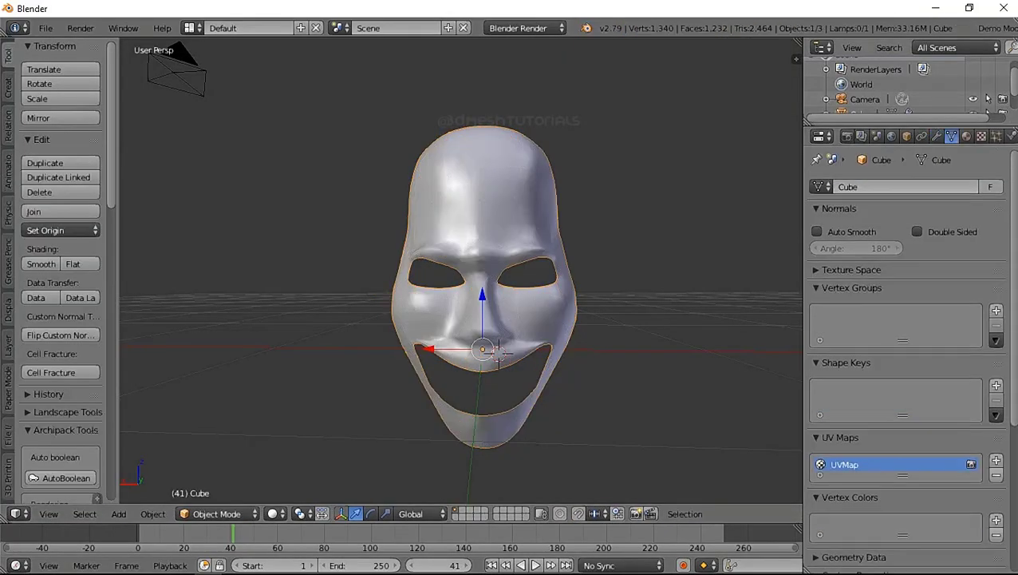
click(967, 136)
click(982, 136)
click(909, 299)
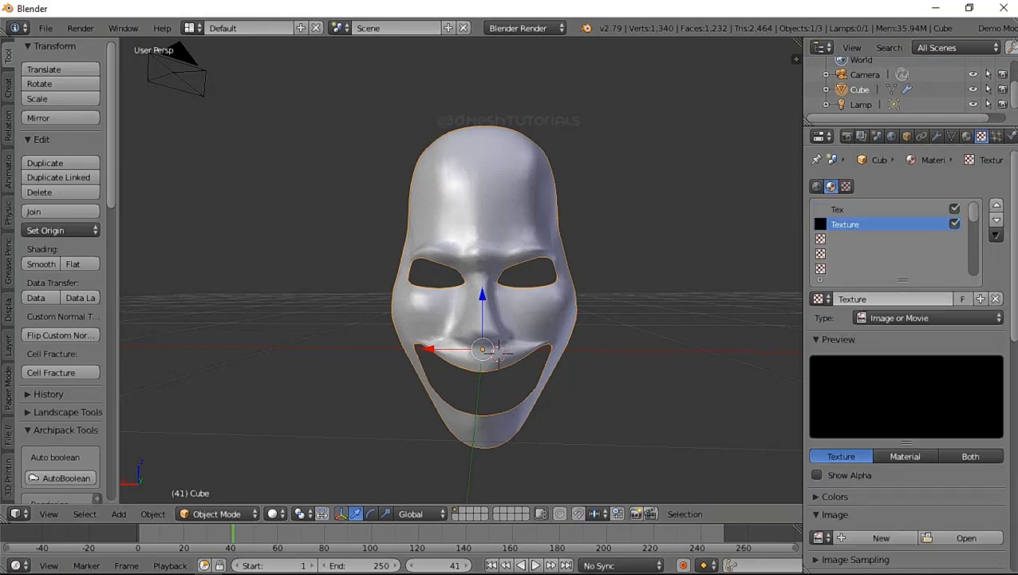
click(886, 537)
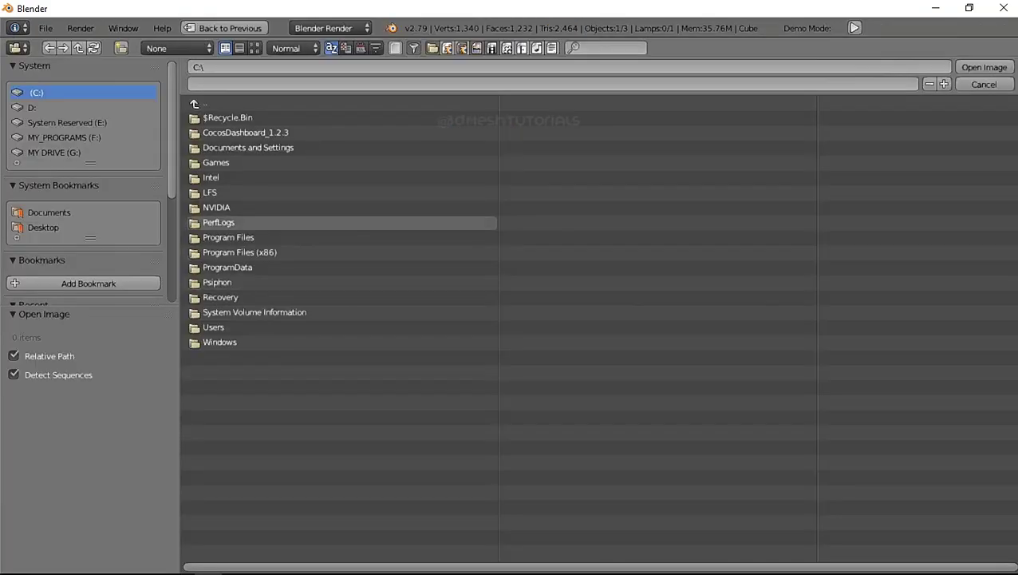
In File Explorer, open Documents > BLENDER, check MASK.png and show large icons.
key(super+e)
click(63, 327)
double_click(182, 175)
click(192, 316)
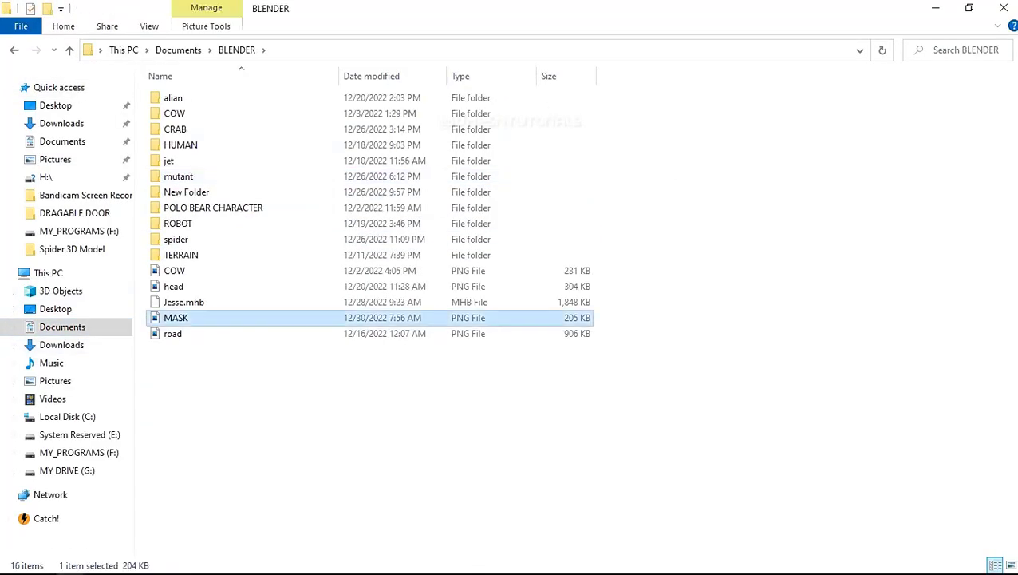
right_click(192, 316)
click(207, 129)
key(alt+Tab)
right_click(287, 195)
click(511, 240)
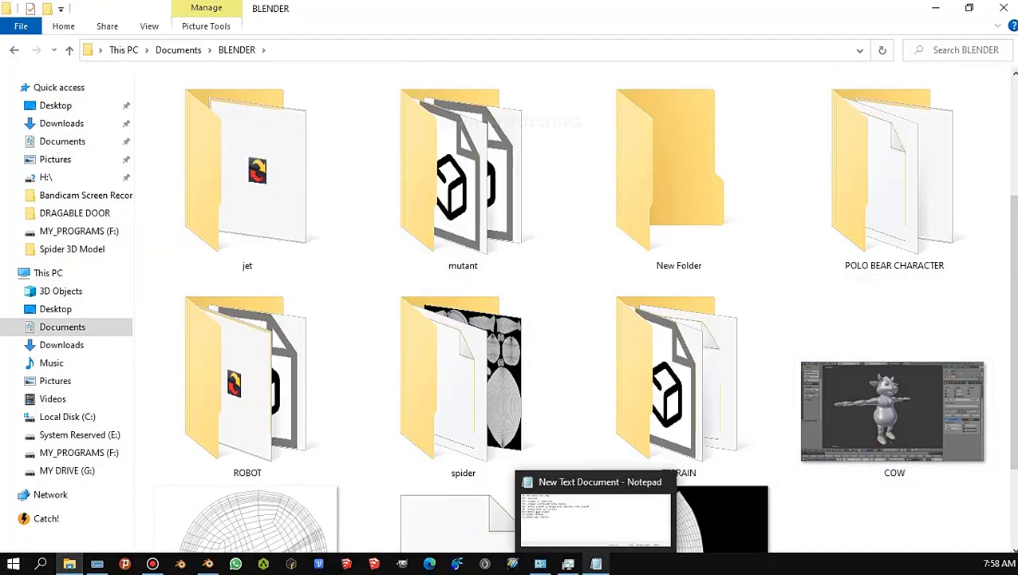
Load MASK.png as the texture image and select the existing Texture.
click(512, 564)
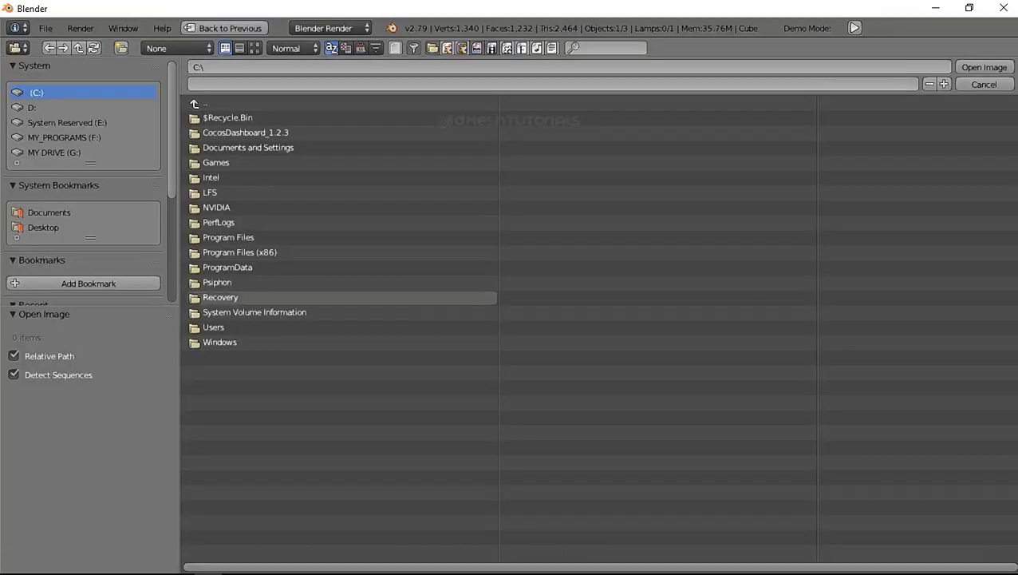
double_click(221, 312)
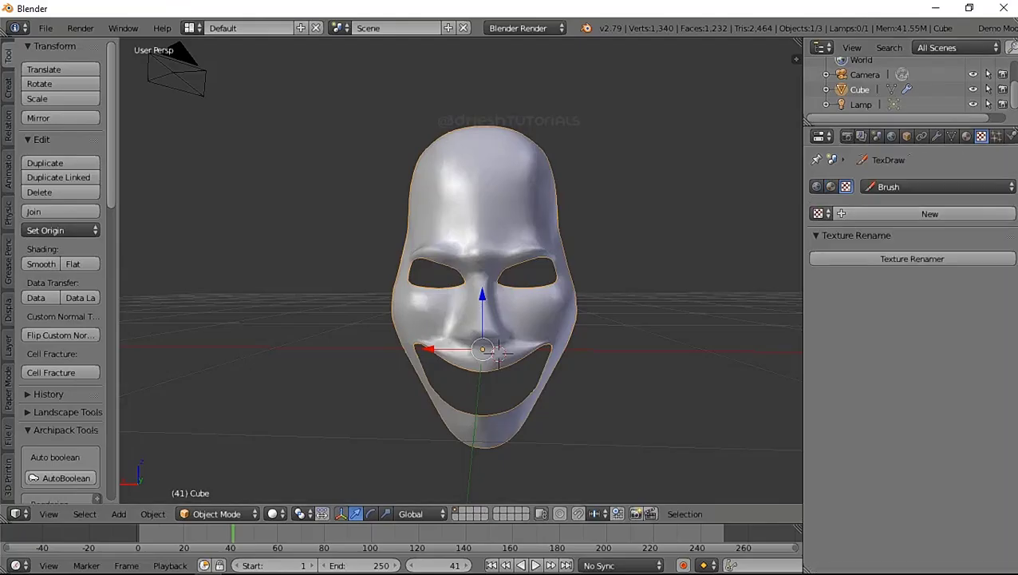
click(817, 213)
click(686, 248)
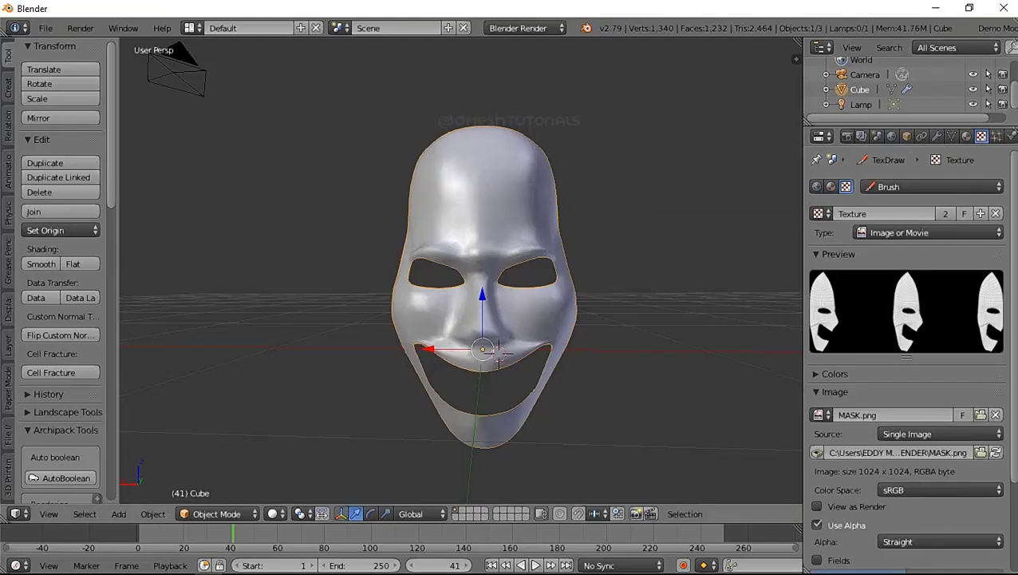
Switch to edit mode with Material viewport shading and view the textured mask.
click(217, 513)
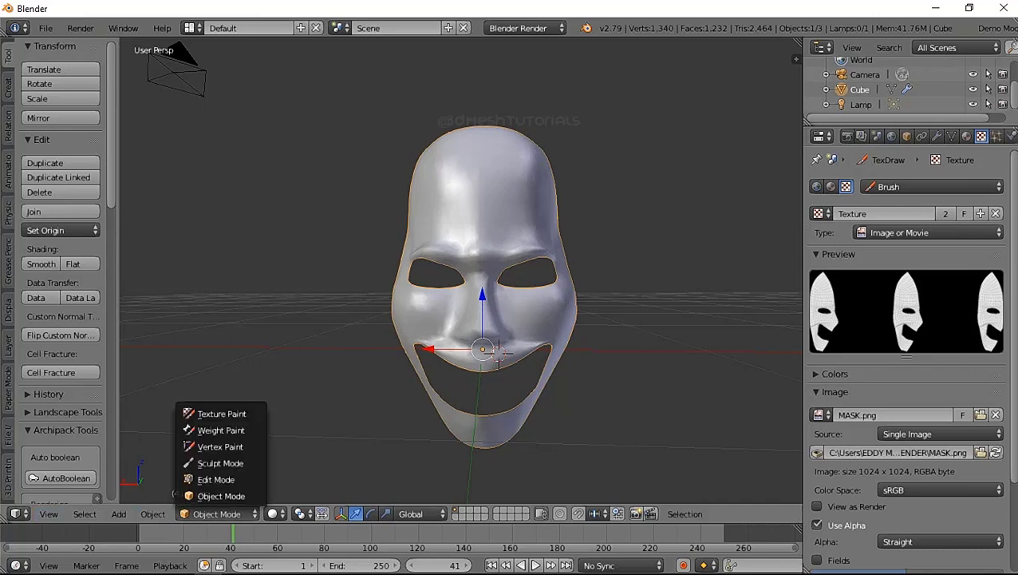
click(215, 478)
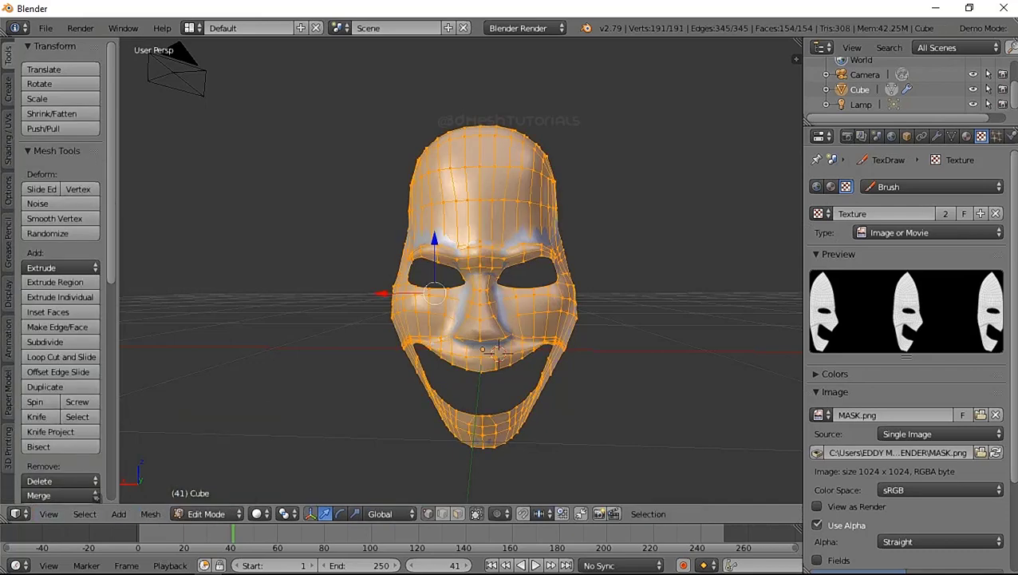
click(259, 513)
click(303, 430)
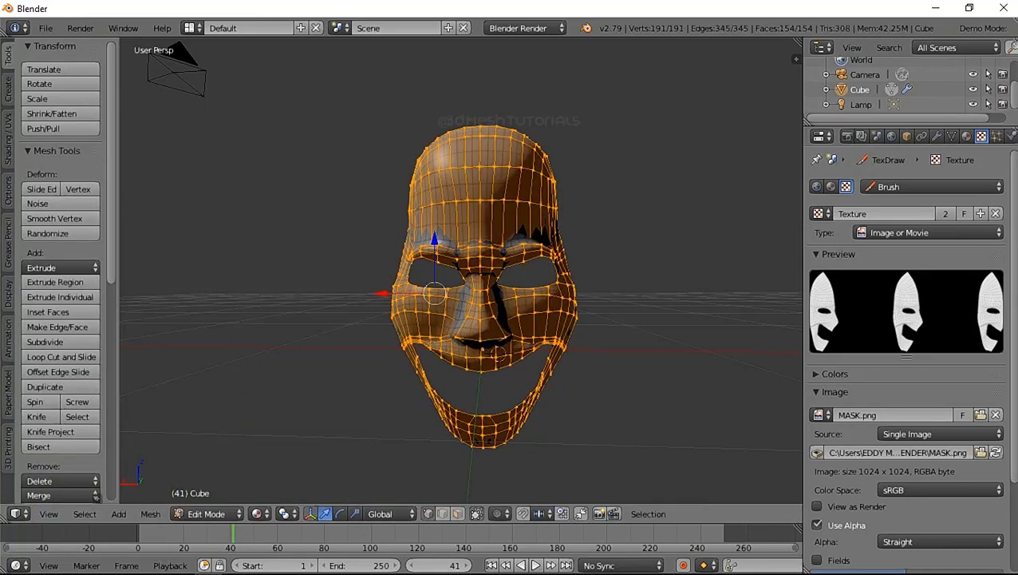
mouse_move(479, 319)
middle_down()
mouse_move(383, 311)
mouse_move(423, 307)
mouse_move(495, 327)
middle_up()
scroll(439, 303, up, 4)
middle_drag(461, 271, 399, 271)
scroll(461, 271, up, 2)
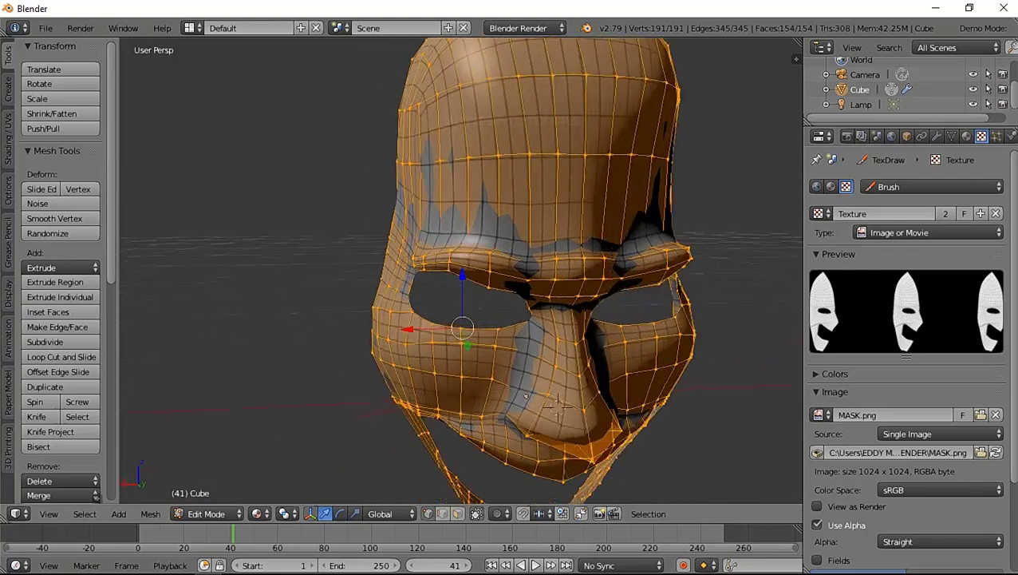
scroll(462, 271, up, 3)
scroll(479, 320, down, 4)
Orbit around the textured mask's front, then return to object mode.
middle_drag(479, 319, 575, 318)
scroll(494, 319, down, 2)
scroll(494, 319, up, 3)
mouse_move(495, 319)
middle_down()
mouse_move(463, 319)
mouse_move(587, 319)
mouse_move(494, 319)
mouse_move(559, 319)
mouse_move(499, 323)
mouse_move(530, 324)
mouse_move(510, 323)
middle_up()
scroll(511, 323, up, 3)
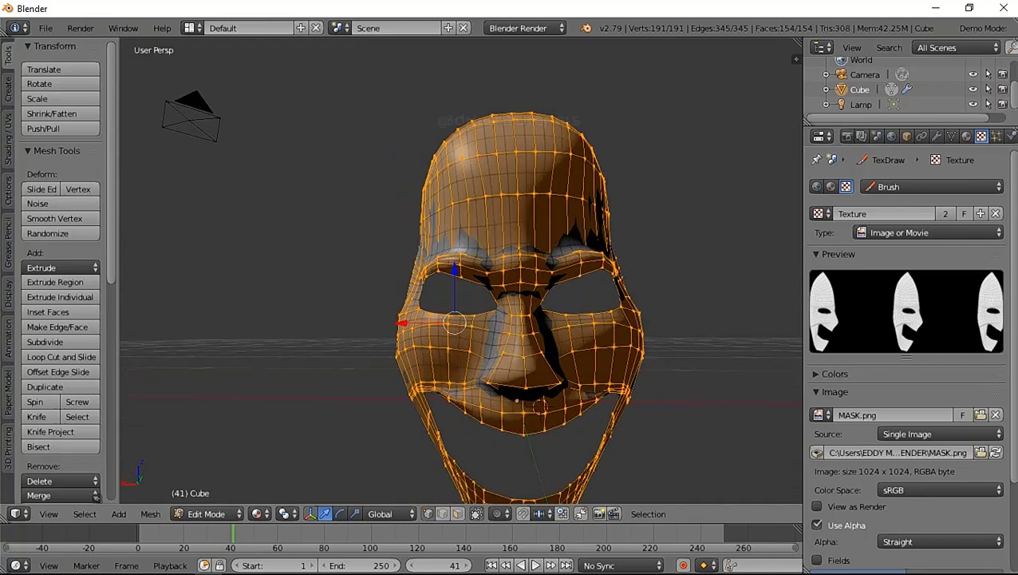
mouse_move(540, 406)
middle_down()
mouse_move(492, 334)
mouse_move(501, 370)
middle_up()
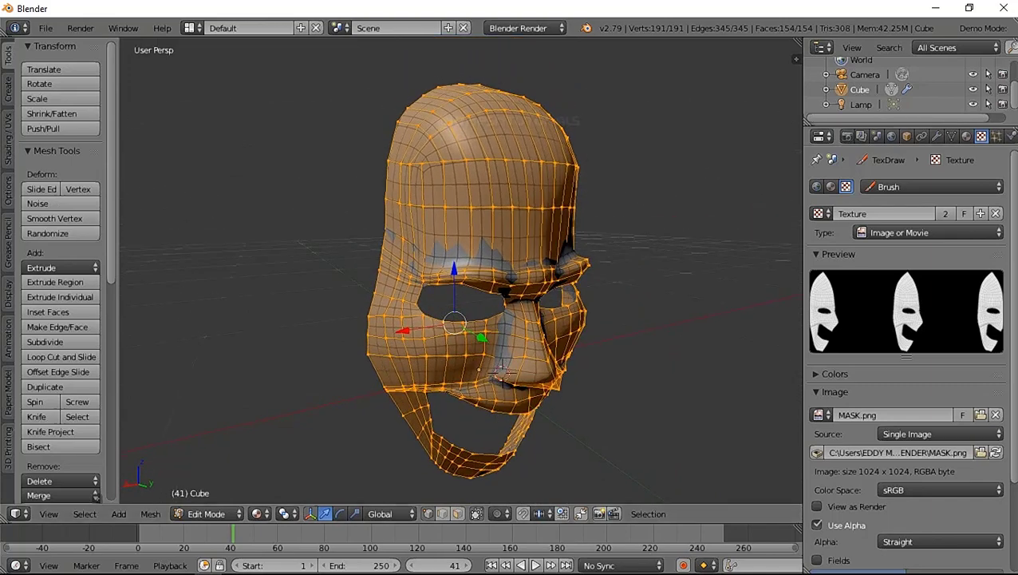
click(206, 513)
click(214, 496)
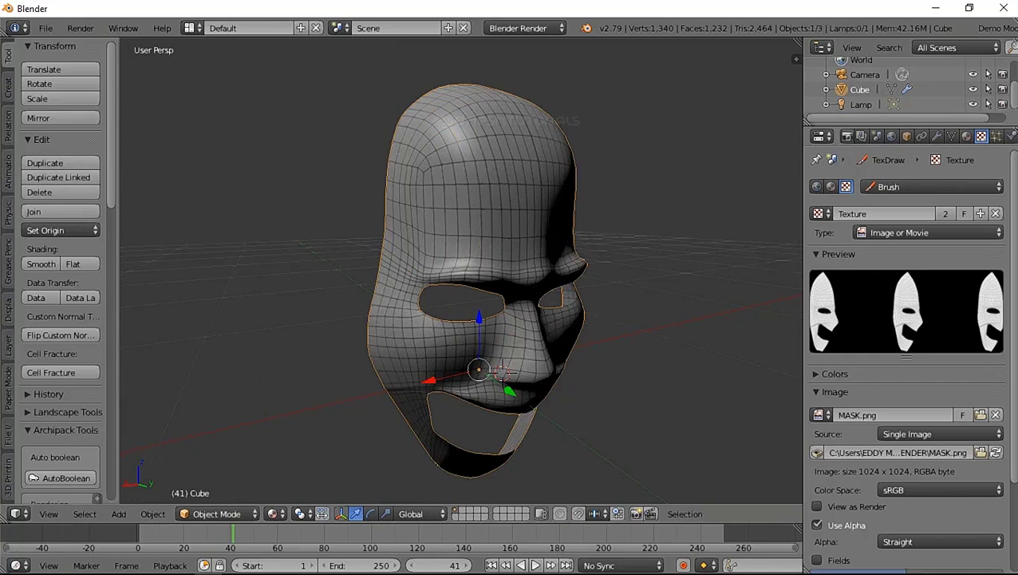
Apply the Mirror and Subdivision Surface modifiers for a 20,150-vertex mesh, then enter edit mode.
click(936, 136)
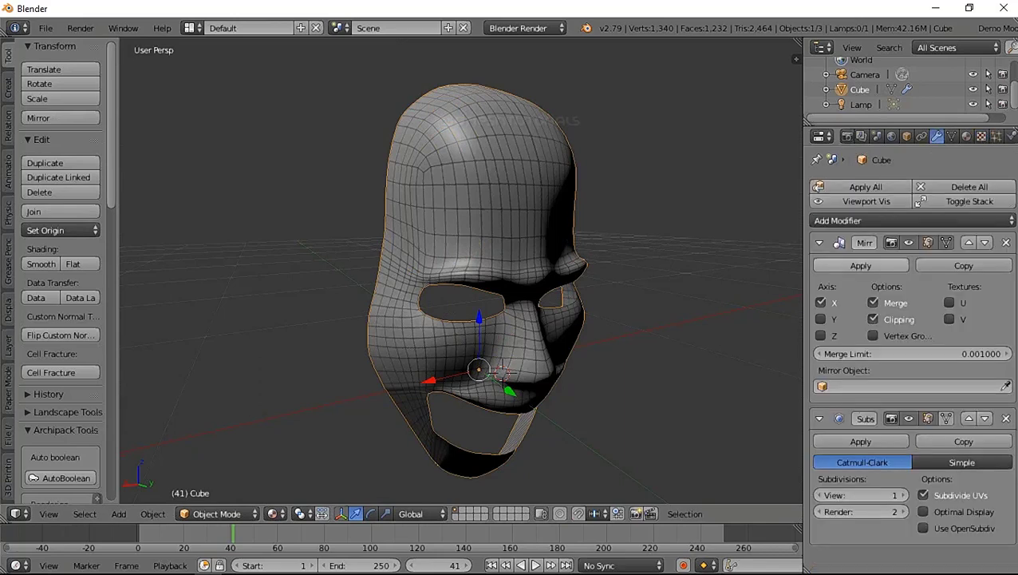
click(860, 265)
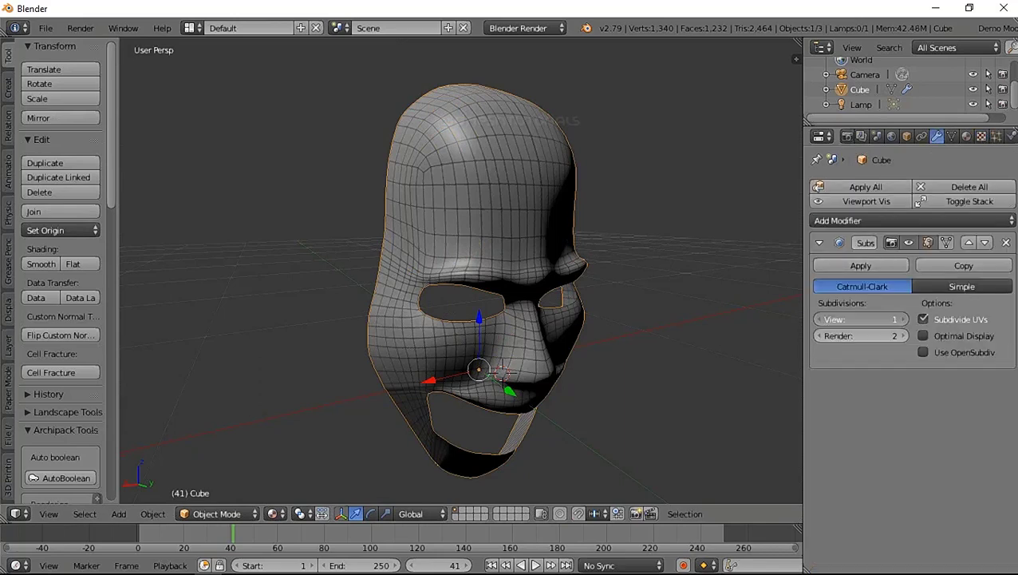
mouse_move(479, 319)
middle_down()
mouse_move(559, 319)
mouse_move(495, 304)
mouse_move(558, 311)
mouse_move(519, 312)
mouse_move(531, 307)
middle_up()
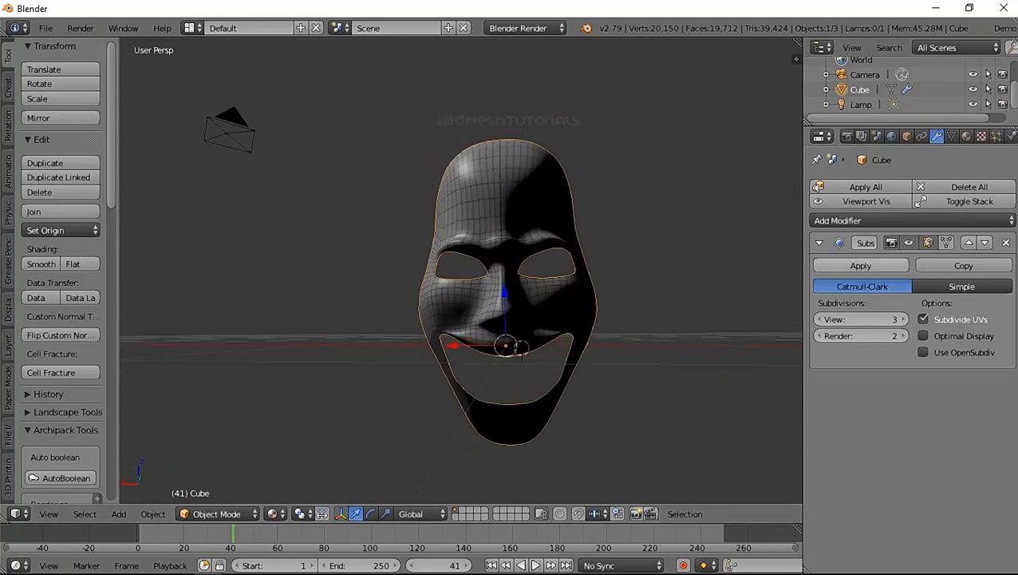
key(ctrl+a)
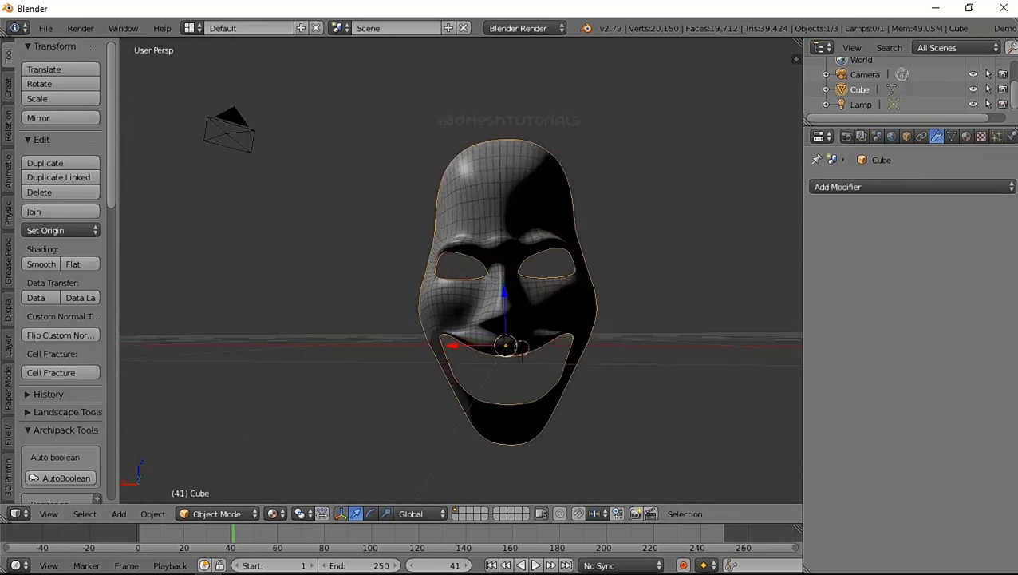
scroll(520, 349, down, 3)
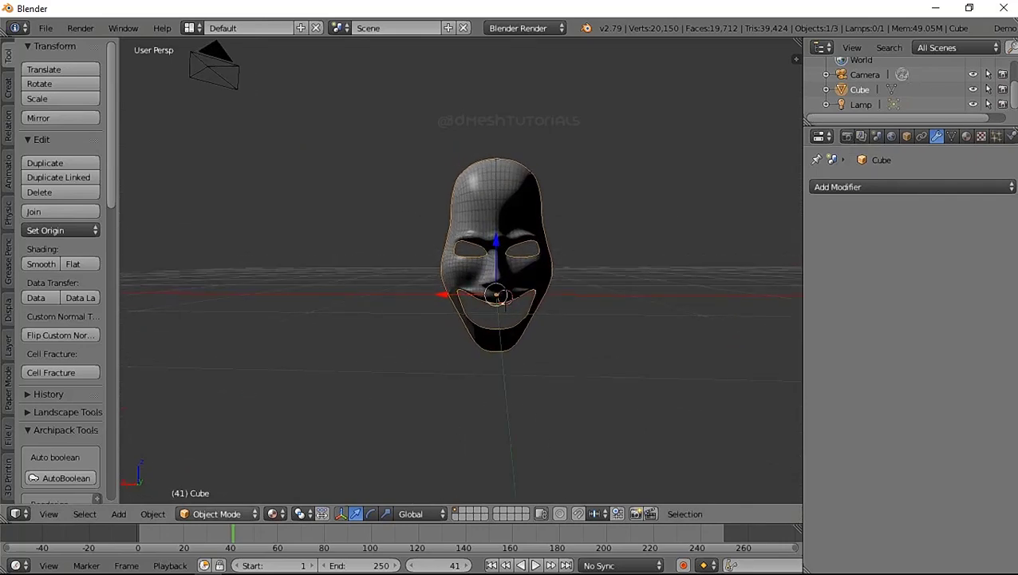
click(216, 513)
click(215, 478)
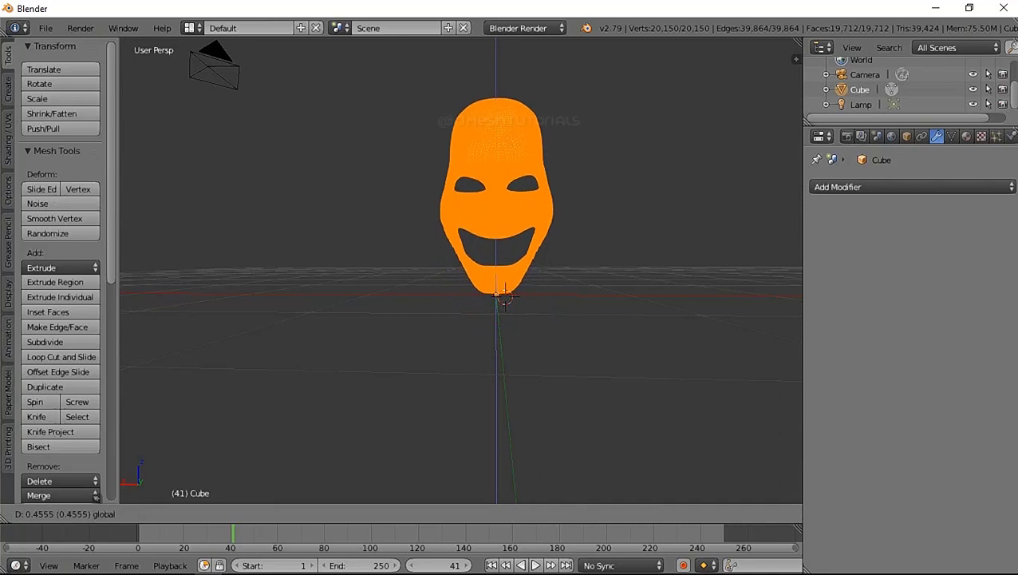
Move the entire mesh down along Z so the origin sits mid-face, then return to object mode.
middle_drag(511, 335, 511, 351)
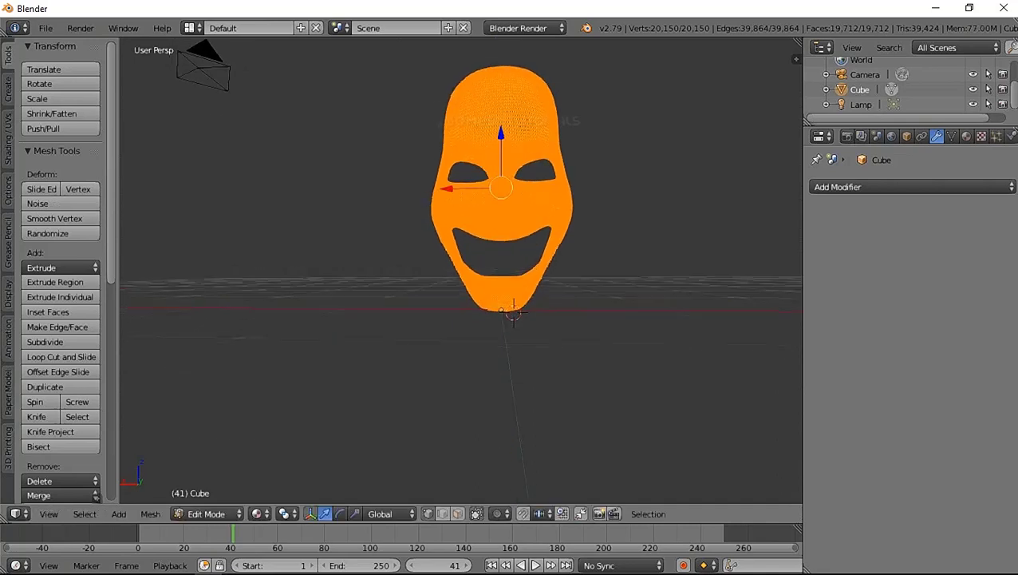
key(g)
key(z)
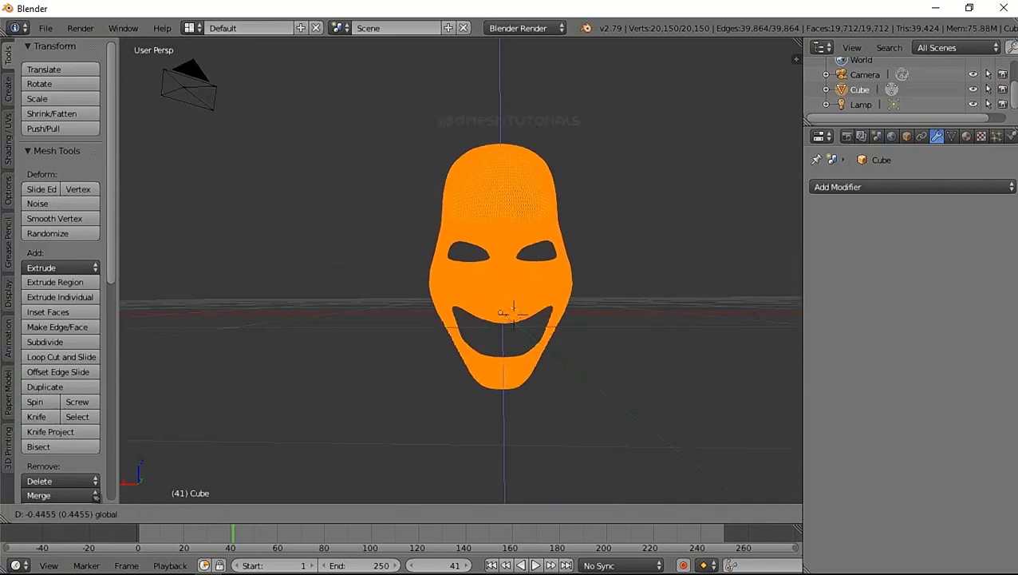
middle_drag(513, 312, 530, 317)
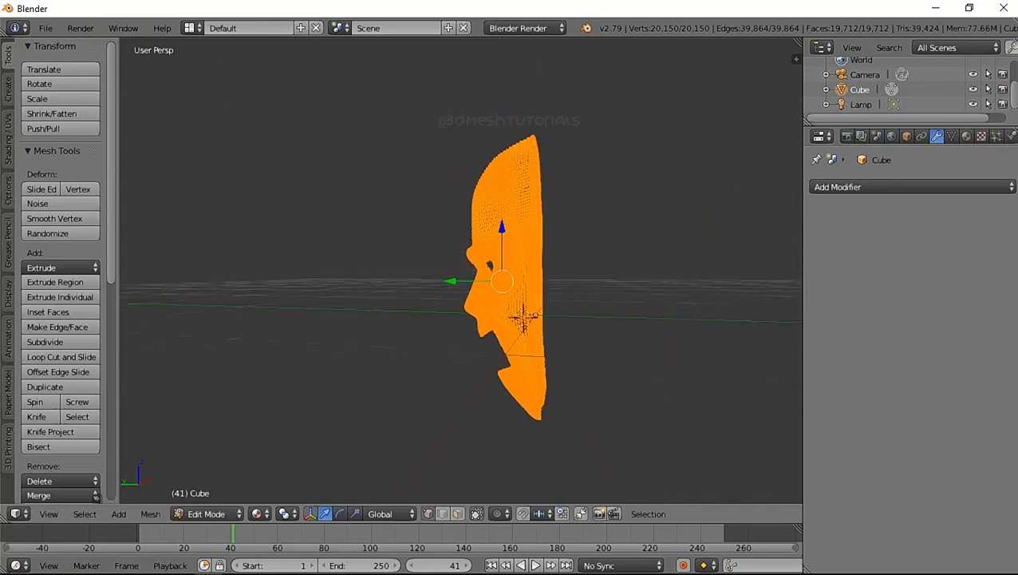
key(g)
key(z)
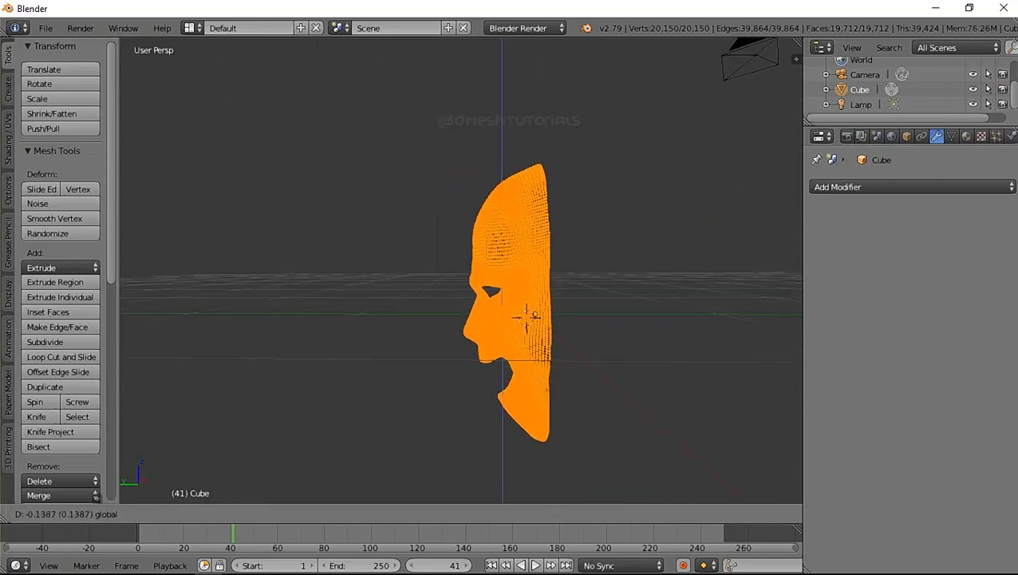
mouse_move(525, 317)
middle_down()
mouse_move(506, 319)
mouse_move(515, 319)
middle_up()
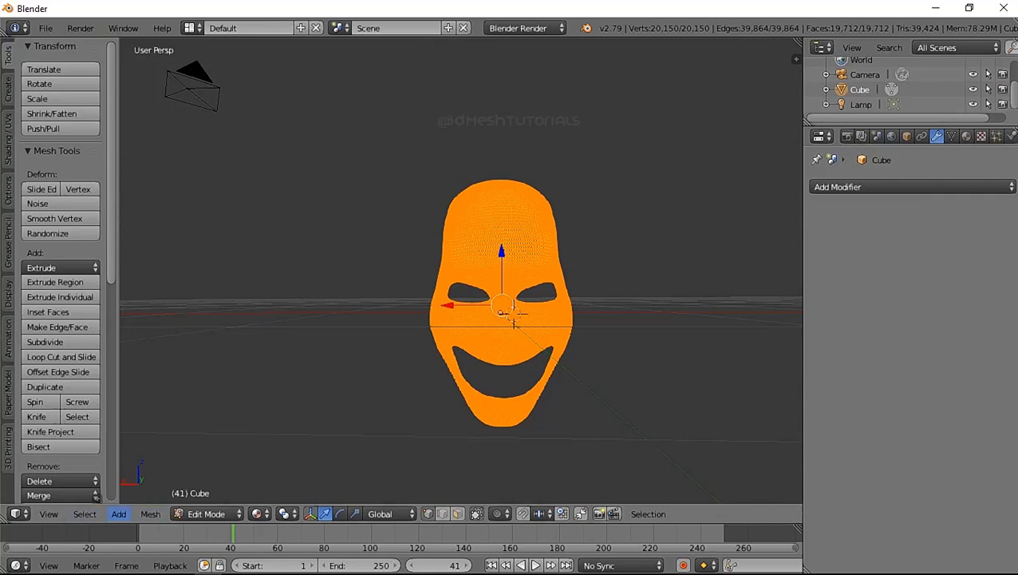
click(206, 513)
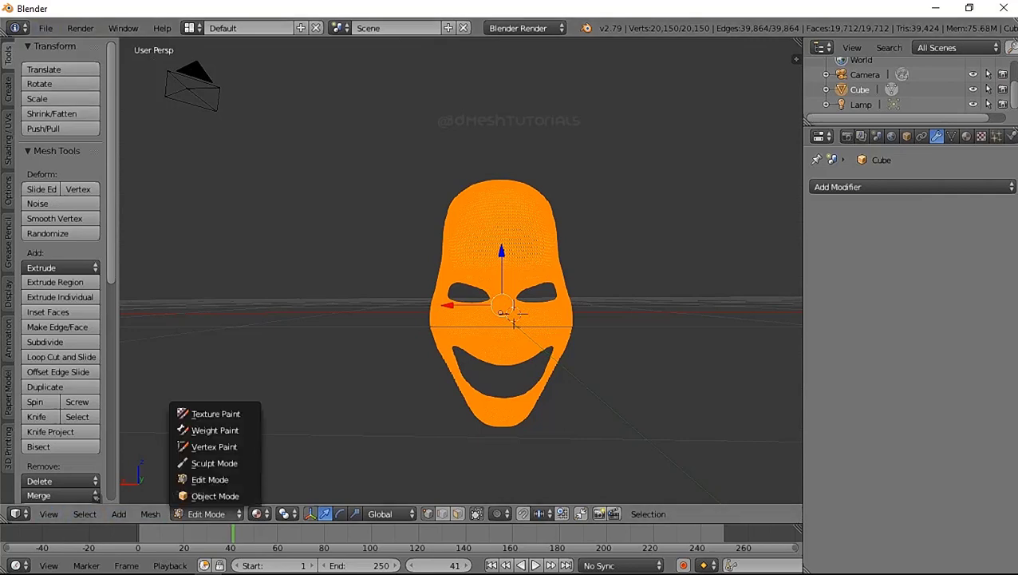
click(213, 495)
middle_drag(513, 312, 495, 318)
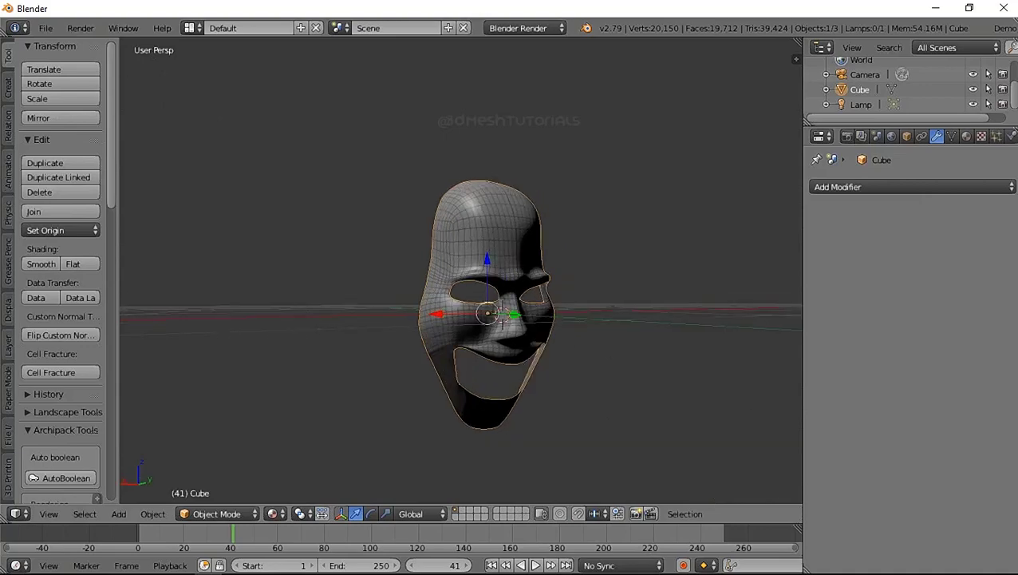